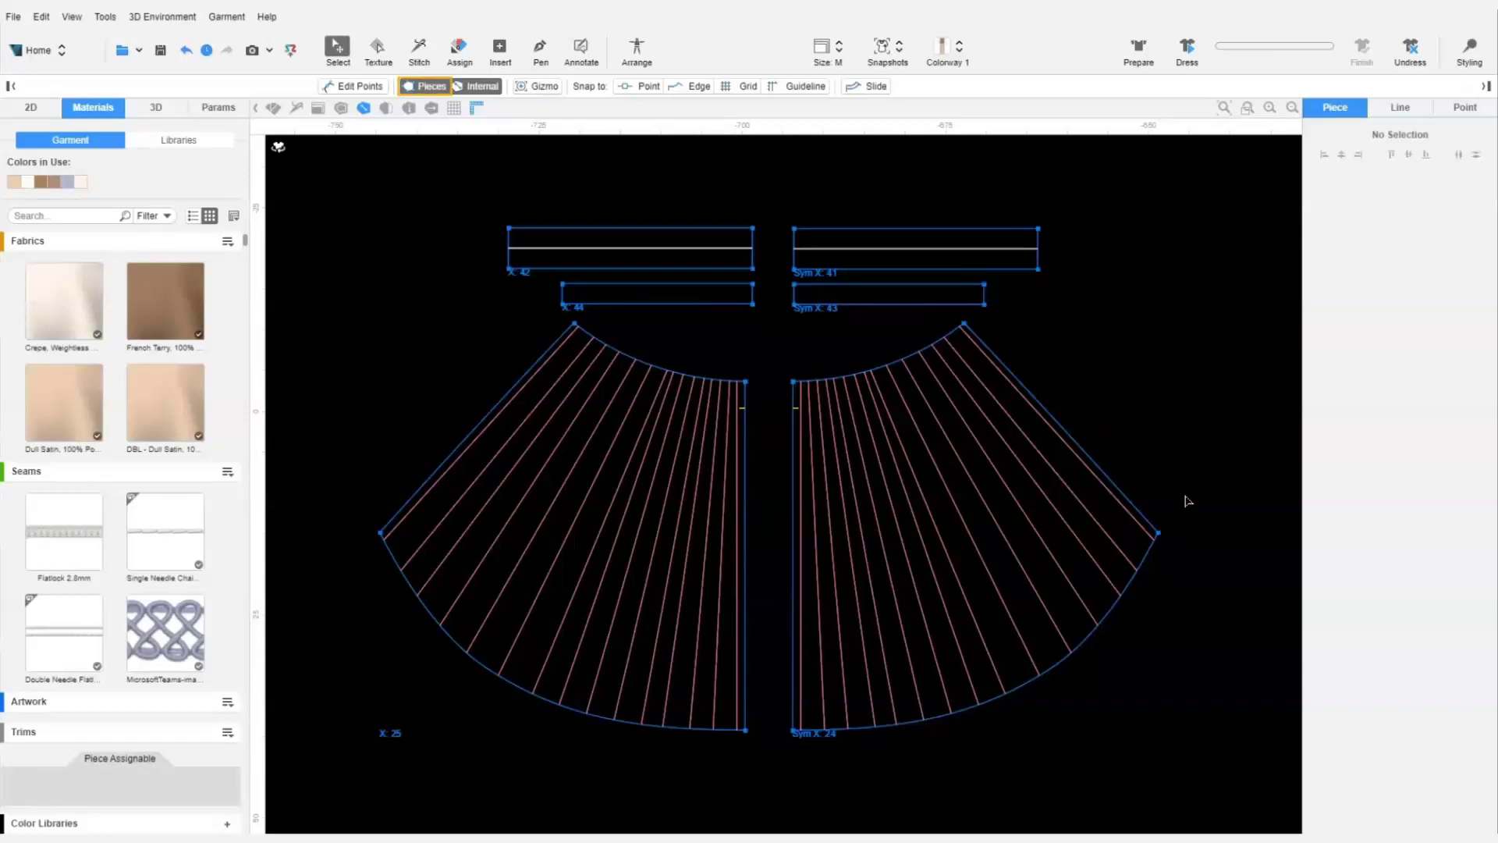
- With Pieces turned off, marquee-select all 30 internal pleat lines of the skirt
click(428, 88)
drag(358, 252, 1221, 806)
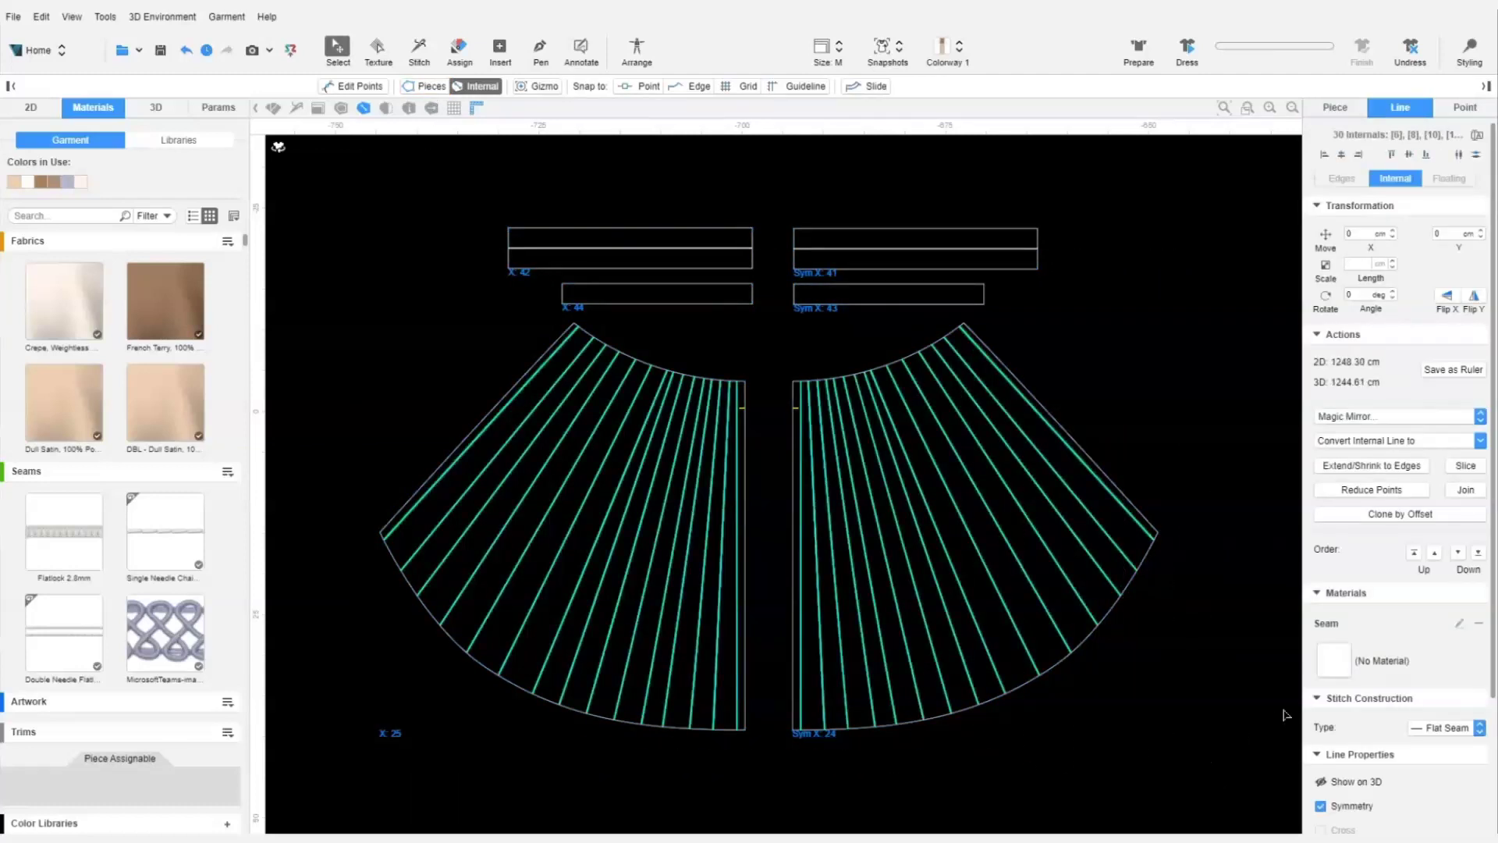
scroll(1467, 702, down, 3)
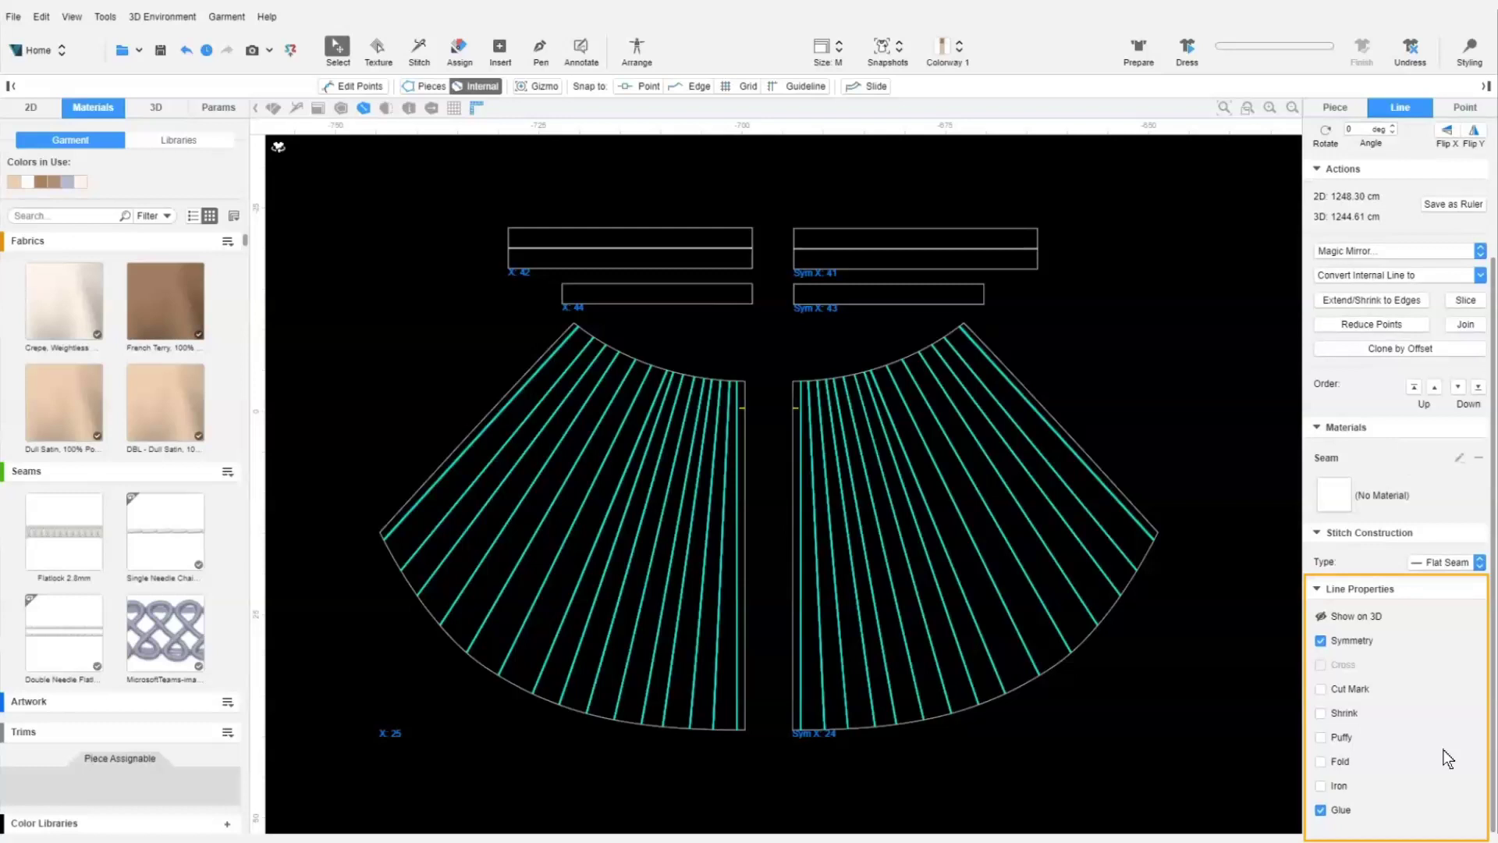
- Turn on Iron for the selected lines and set its Angle to 90
click(1337, 788)
scroll(1440, 797, down, 1)
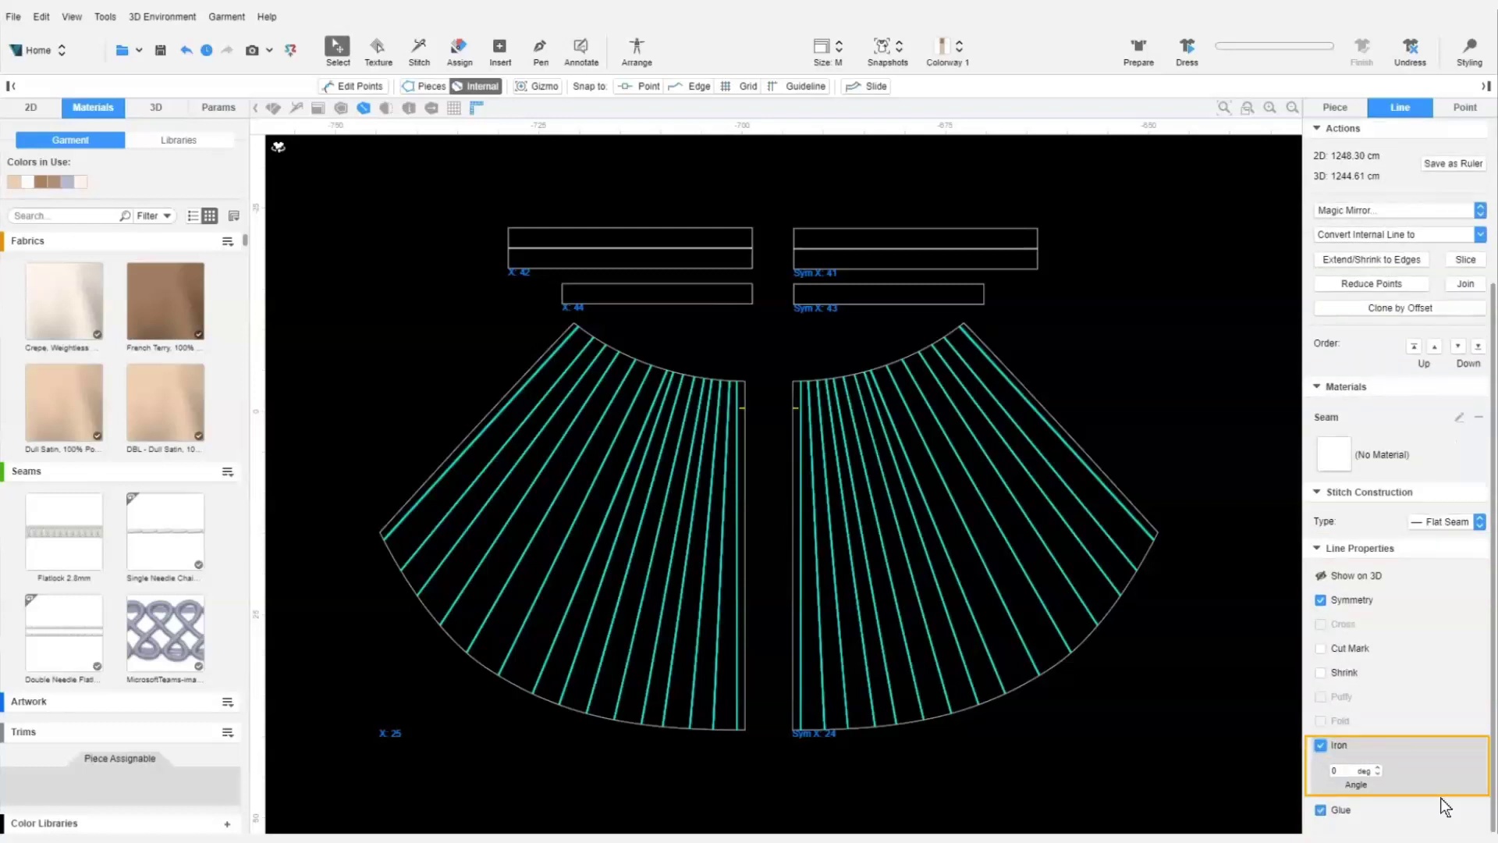
click(1345, 770)
text(90)
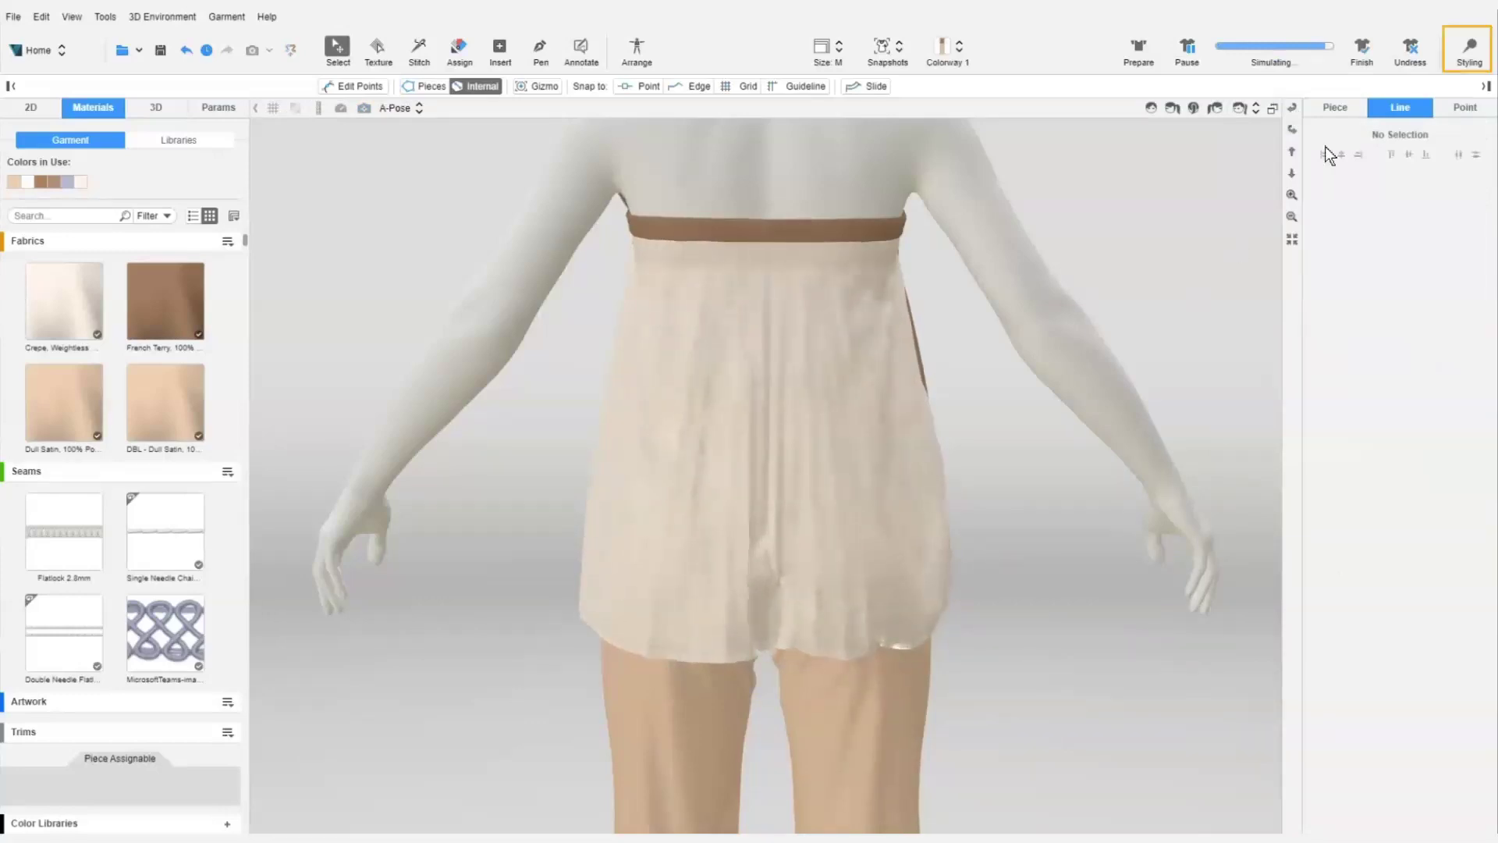
- In Styling, expand Advanced and select the Shape 1 [24] and [25] pieces
click(1469, 48)
mouse_move(940, 624)
mouse_down()
mouse_move(968, 634)
mouse_move(980, 606)
mouse_move(889, 658)
mouse_move(940, 655)
mouse_up()
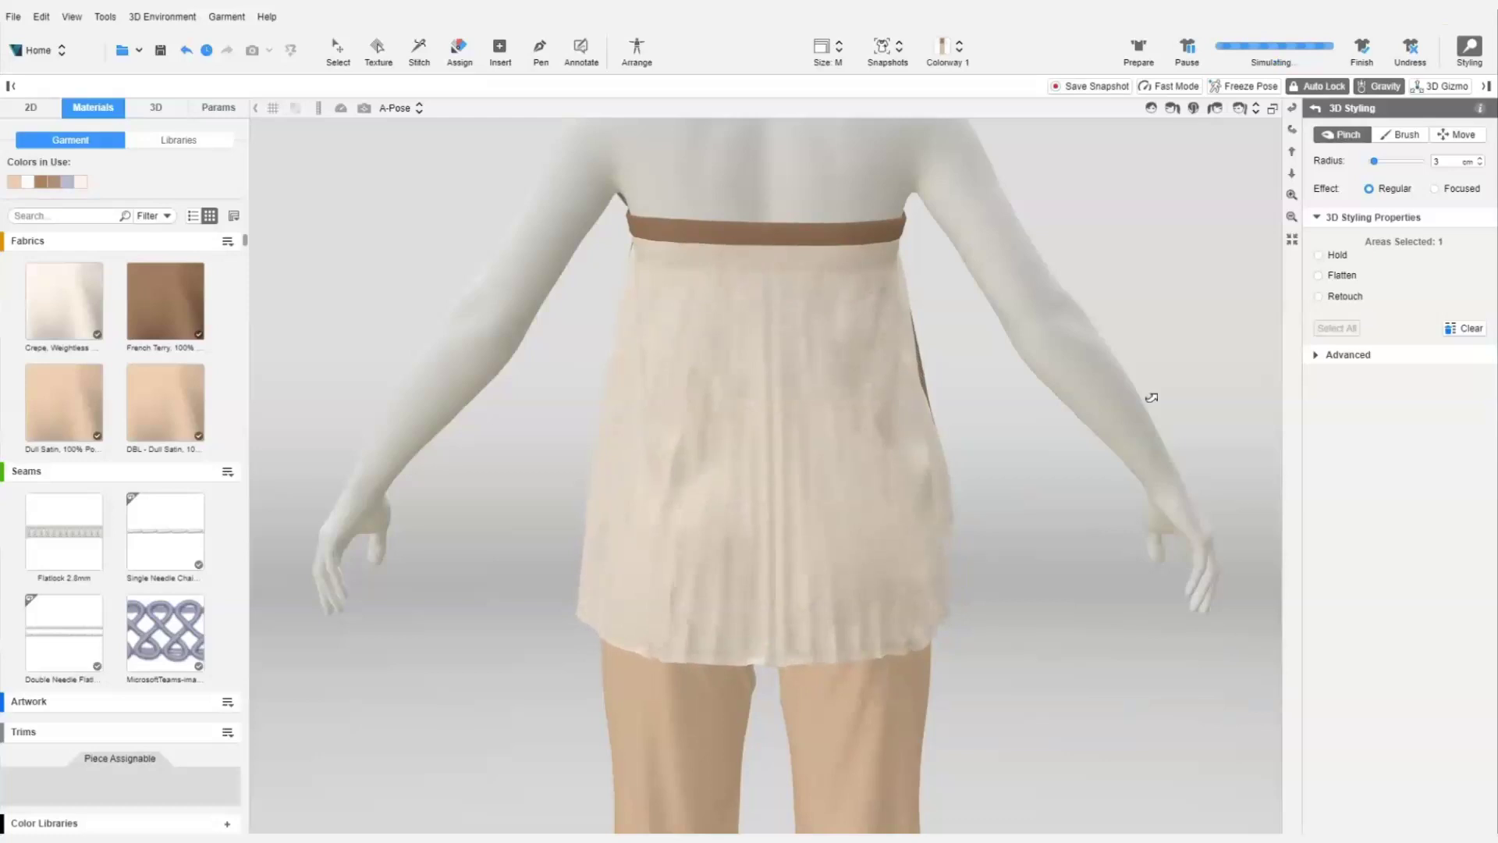
click(1317, 355)
scroll(1373, 468, down, 5)
click(1367, 445)
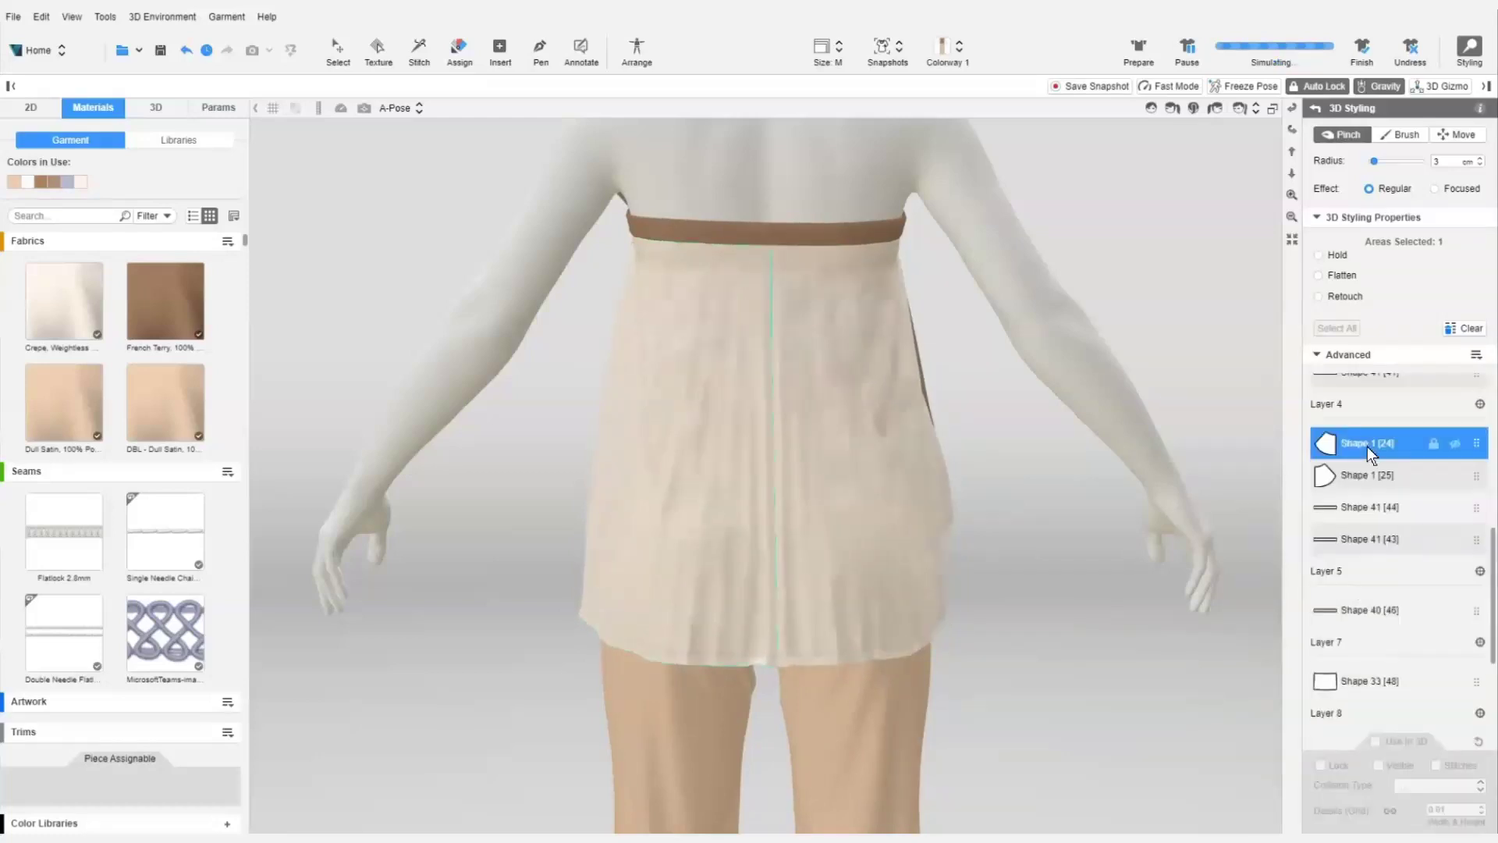
shift+click(1366, 474)
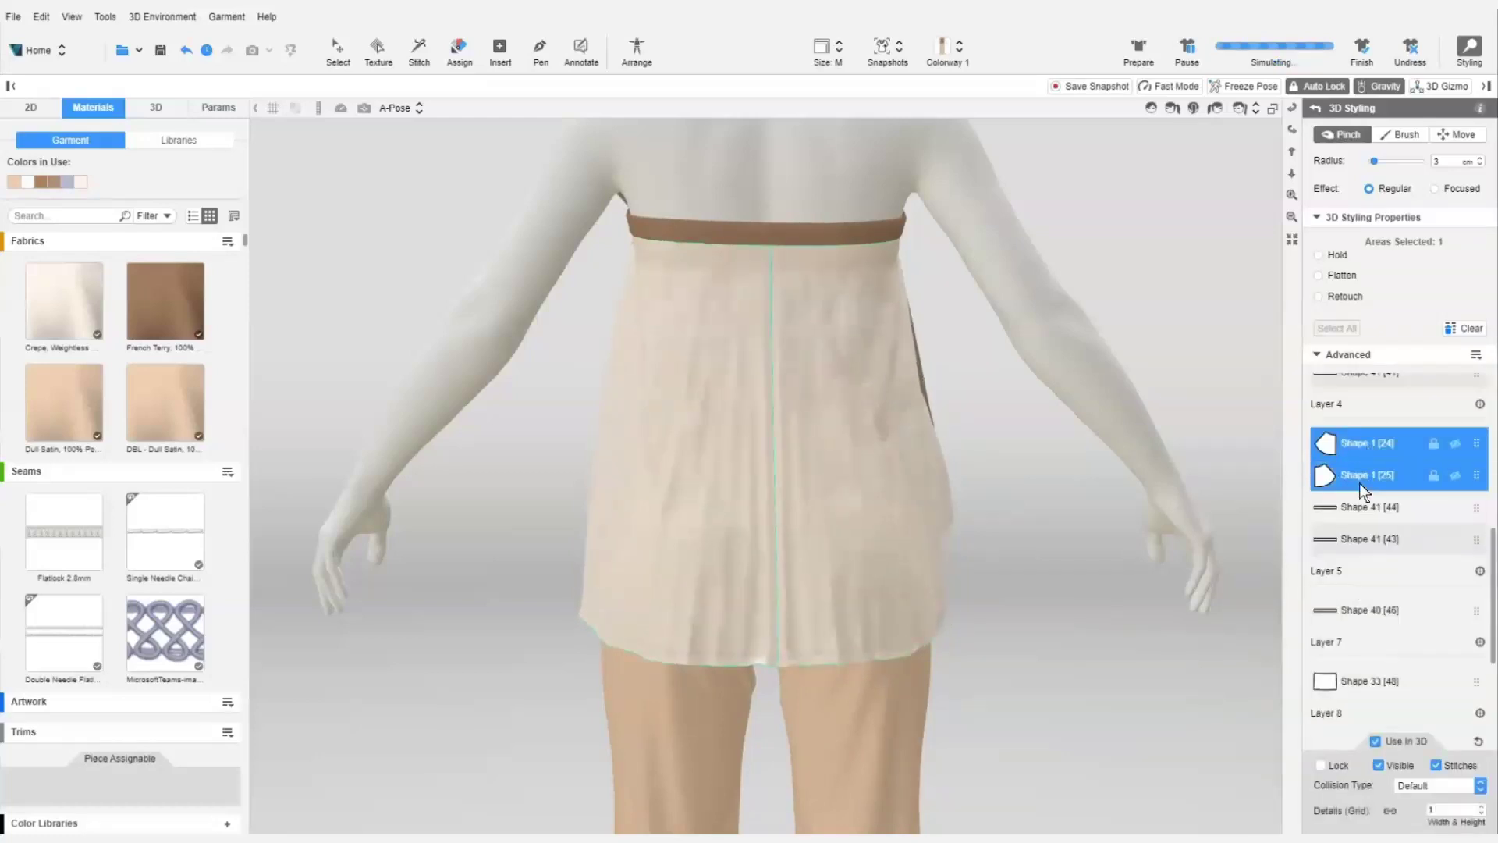
- Set their Details (Grid) to 0.6 and pinch the skirt hem to check the drape
double_click(1436, 810)
text(0.6)
key(Return)
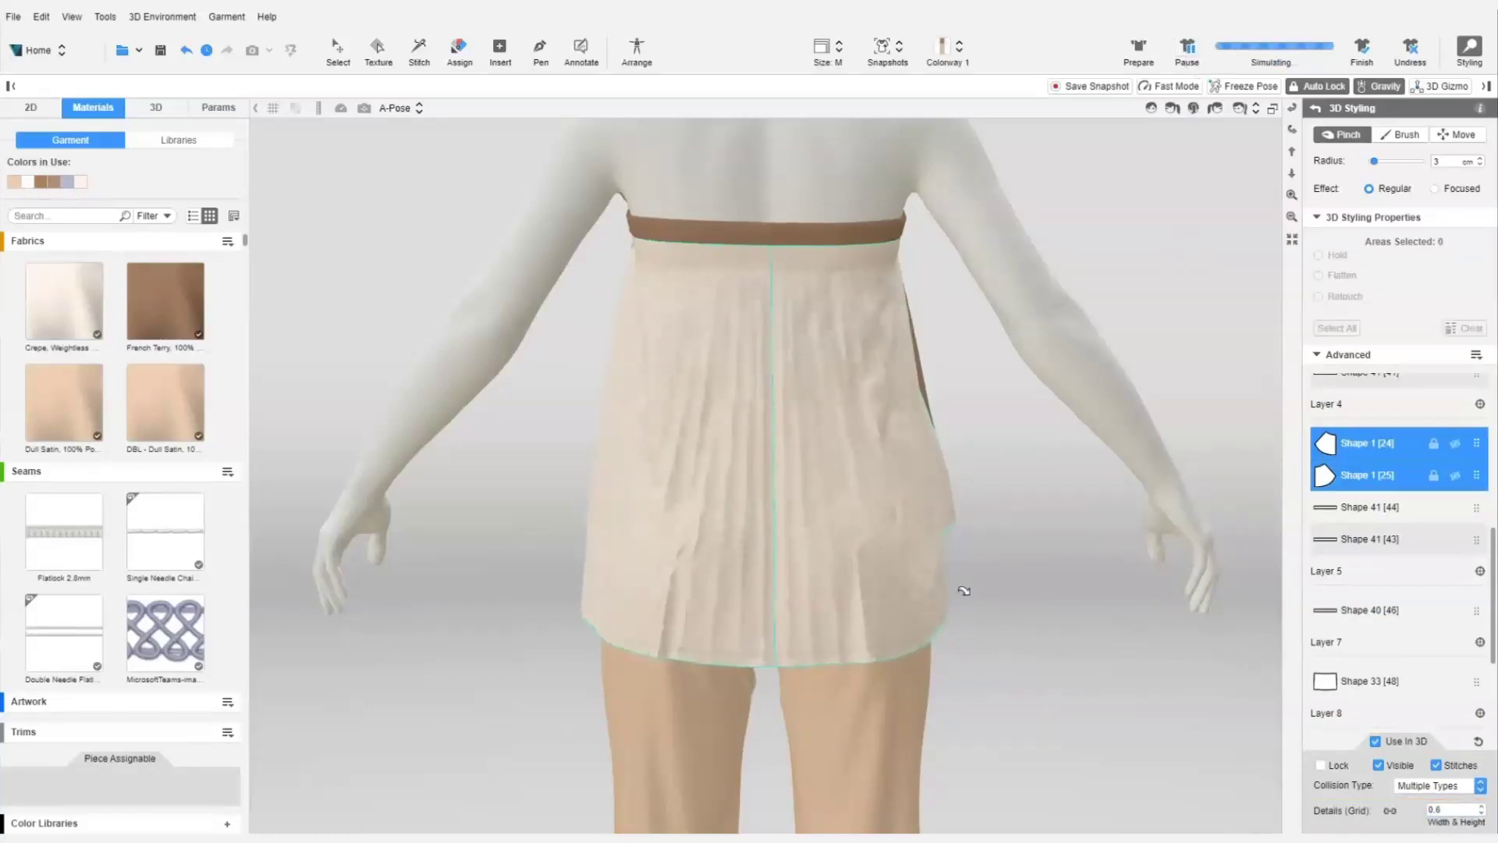
click(669, 659)
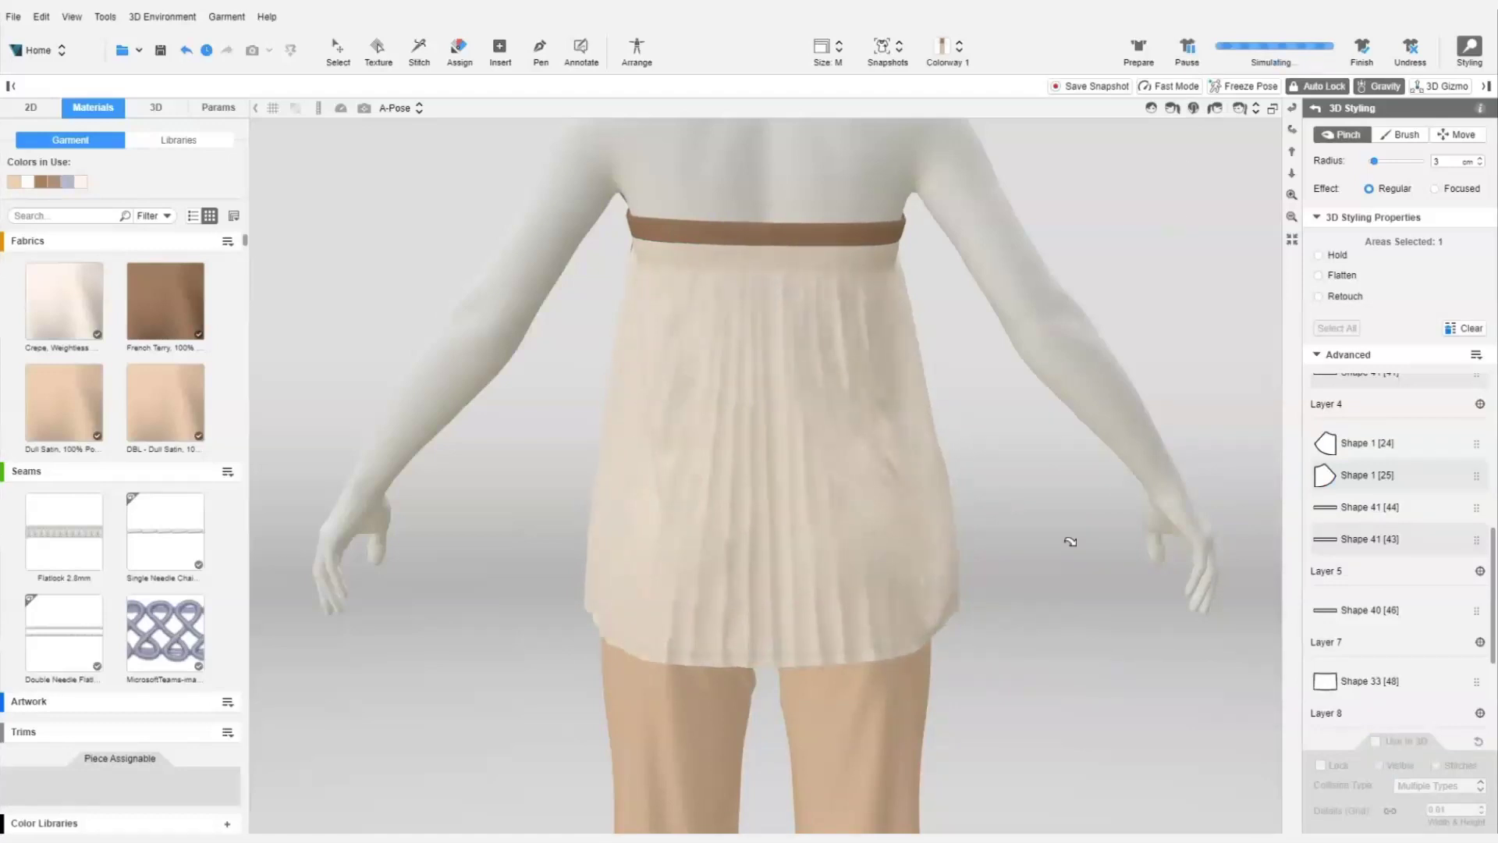
- Pause the draping simulation and zoom the 3D view in on the trousers' legs
key(space)
right_drag(494, 448, 605, 497)
scroll(607, 494, up, 4)
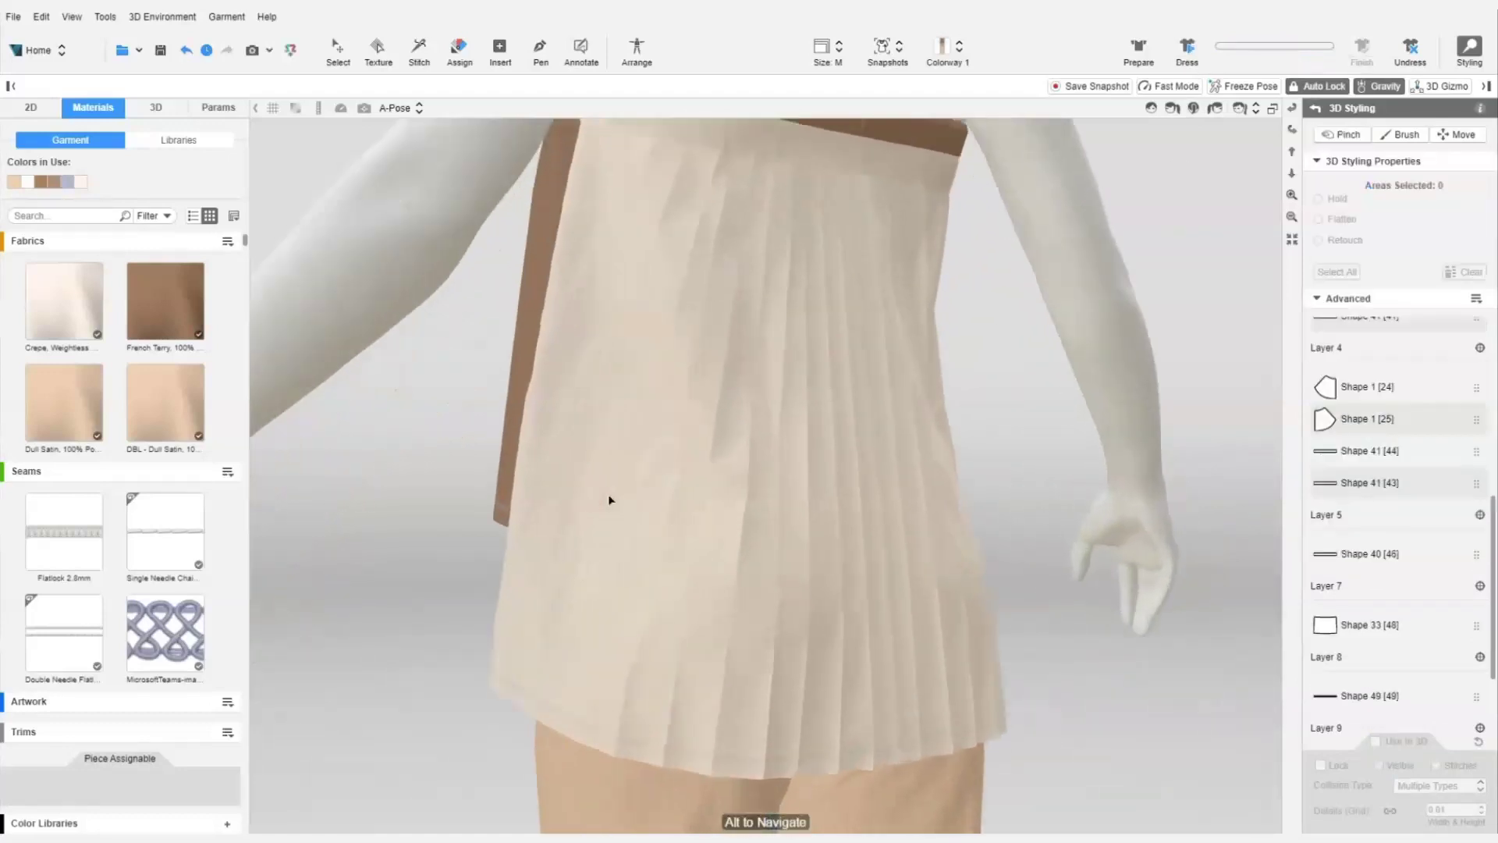
scroll(610, 500, up, 2)
scroll(607, 494, down, 2)
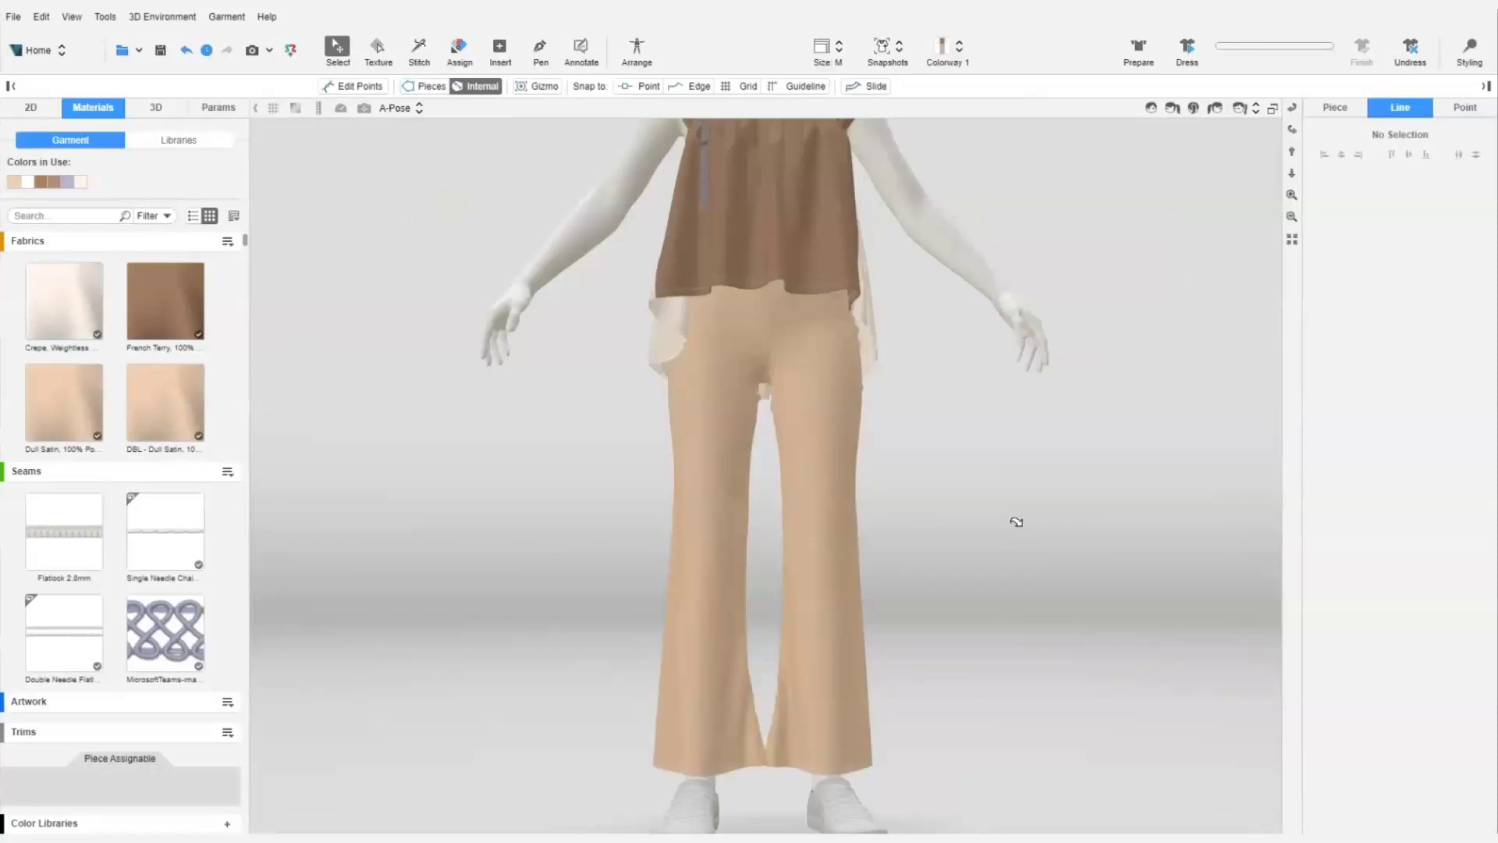
scroll(882, 382, up, 3)
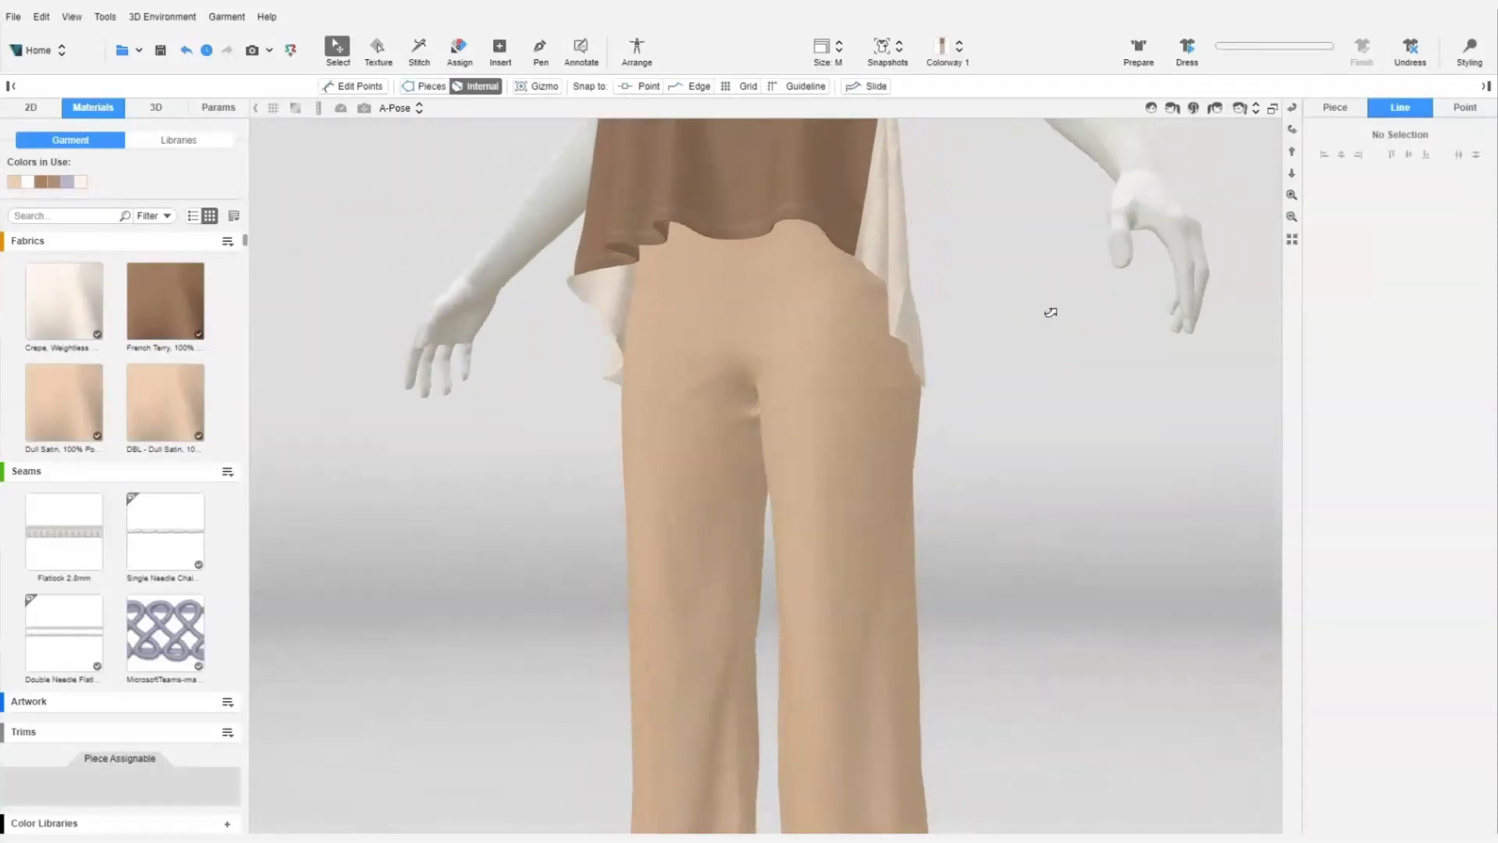
scroll(950, 395, up, 3)
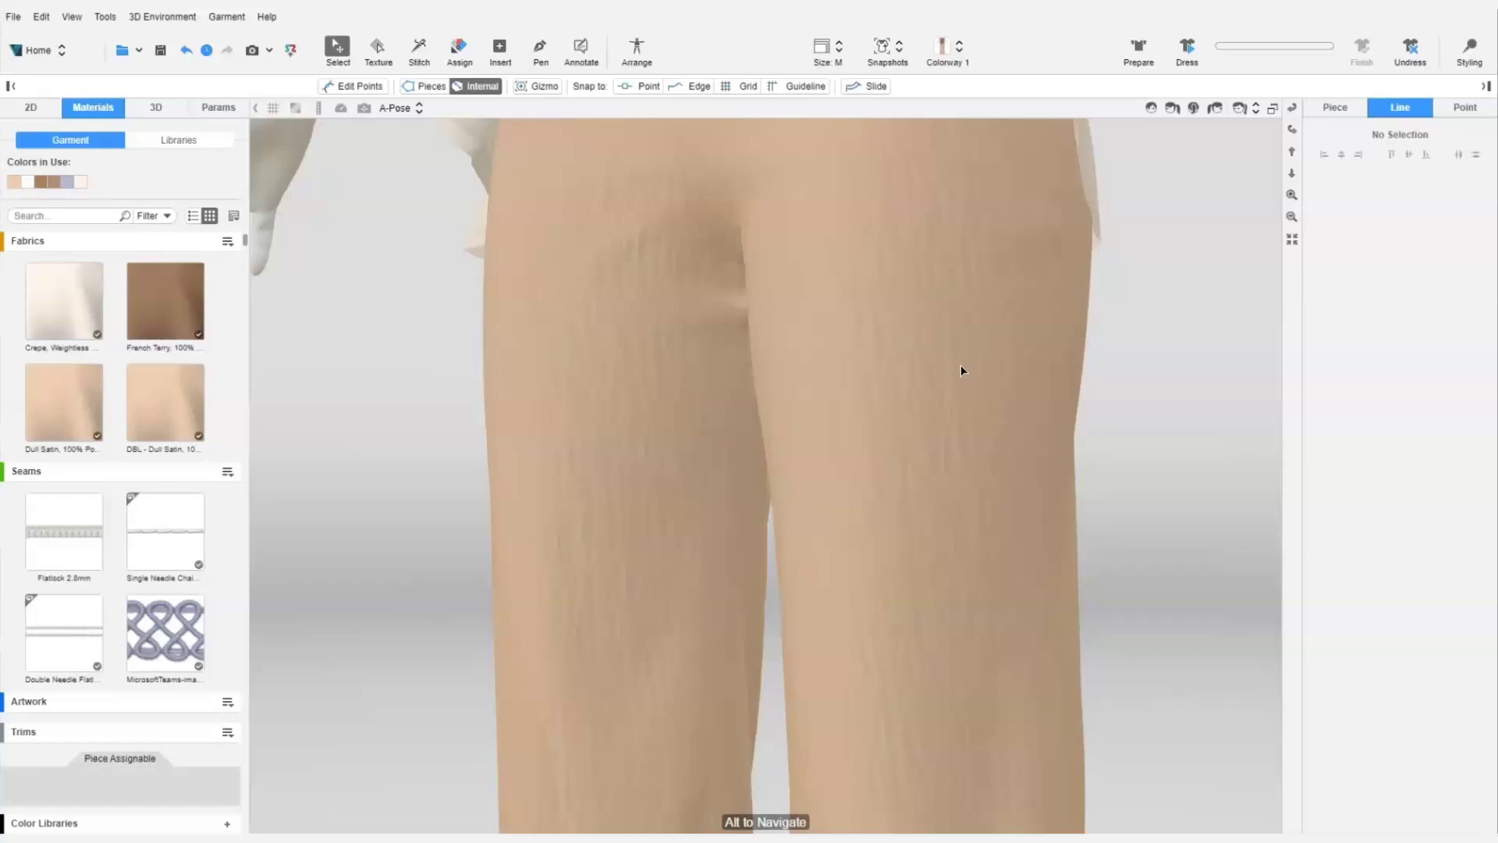
- Select the Dull Satin swatch and send its Normal texture to Photoshop with Edit
click(961, 365)
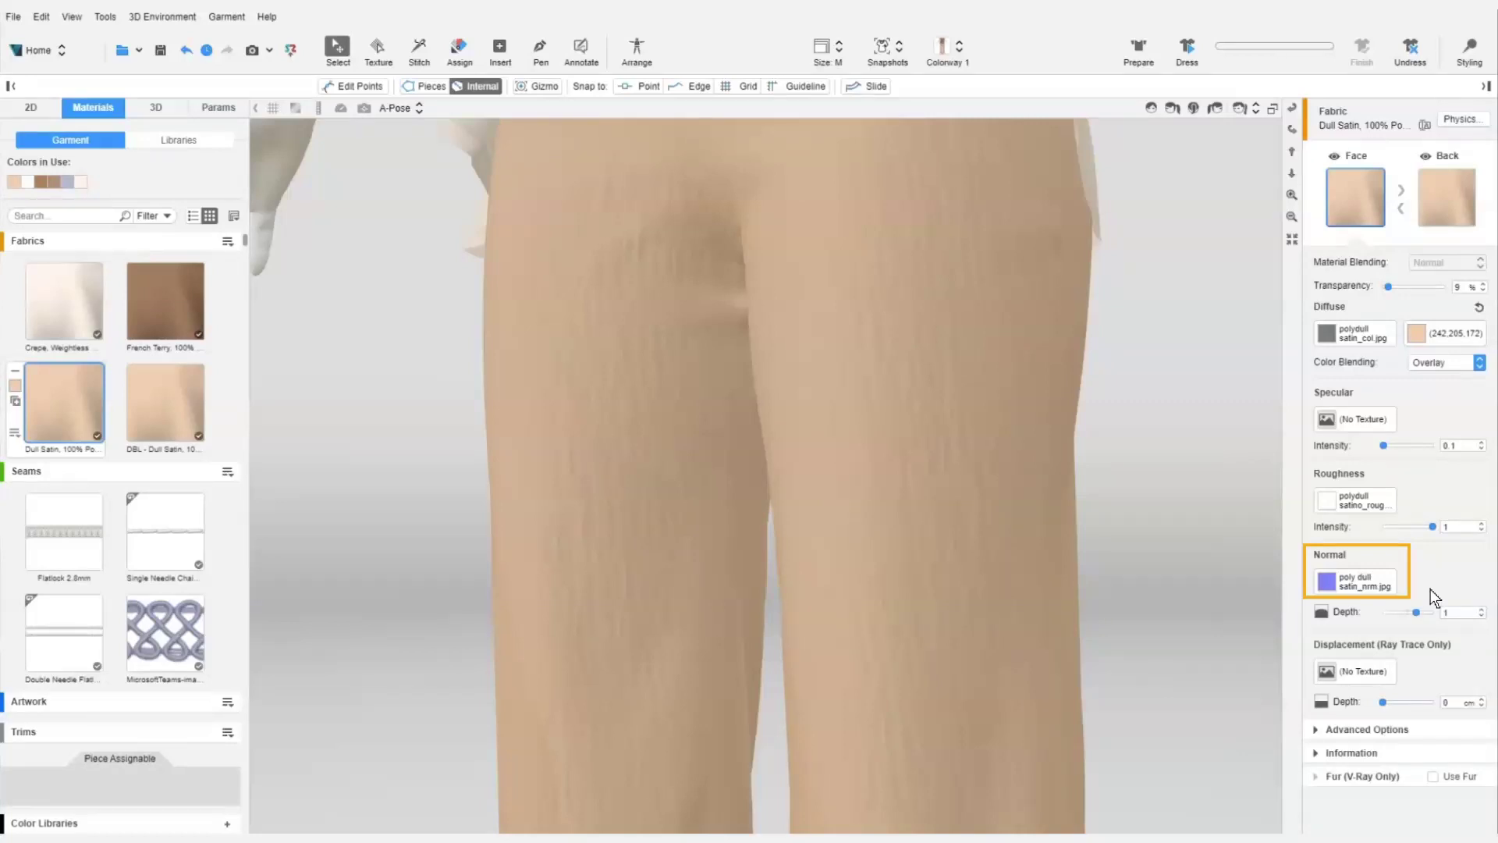
mouse_move(1341, 592)
click(1340, 591)
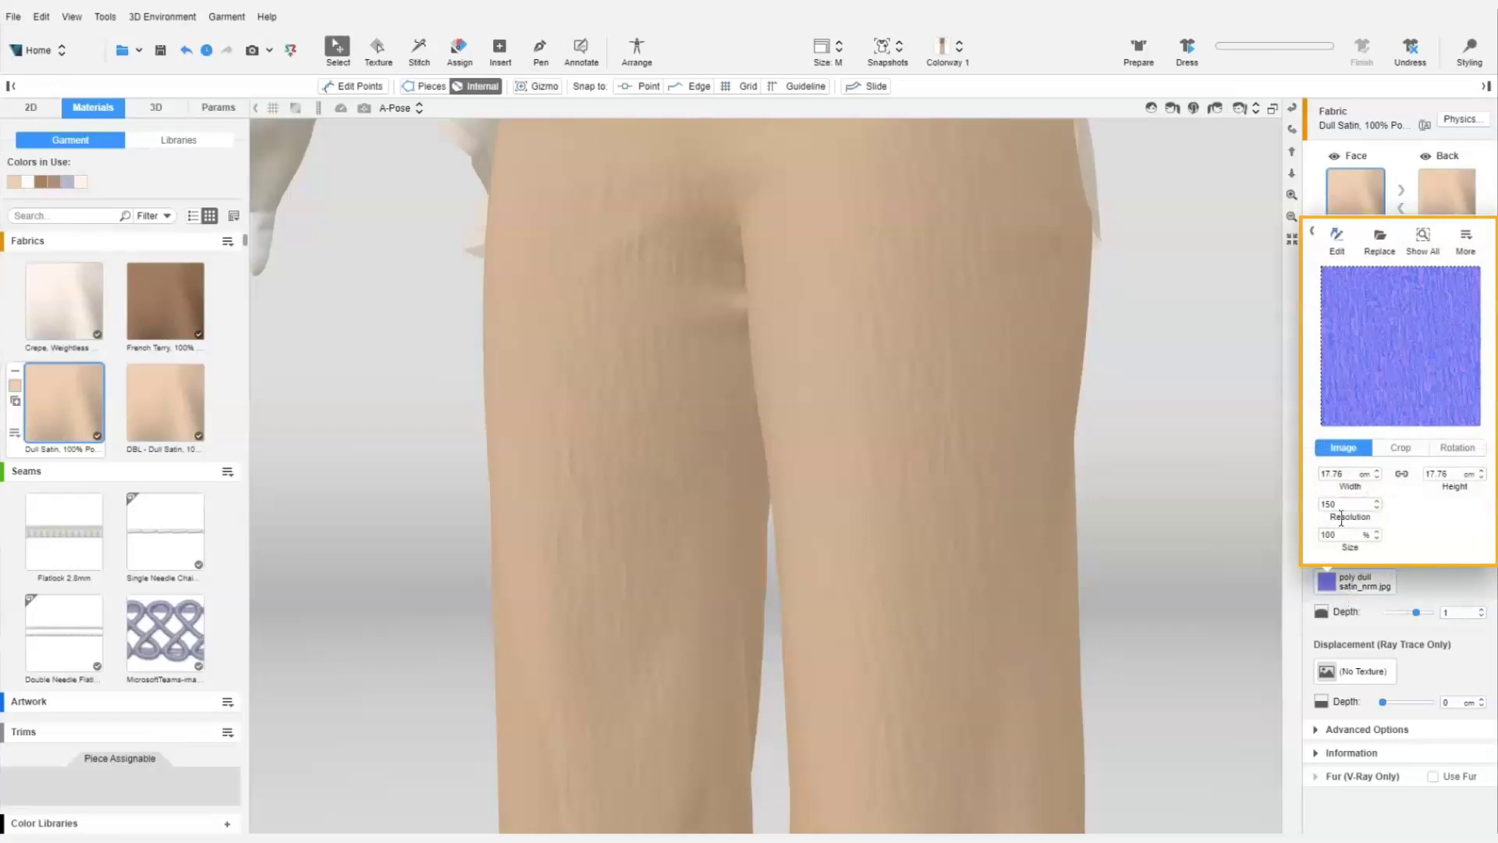
click(1339, 240)
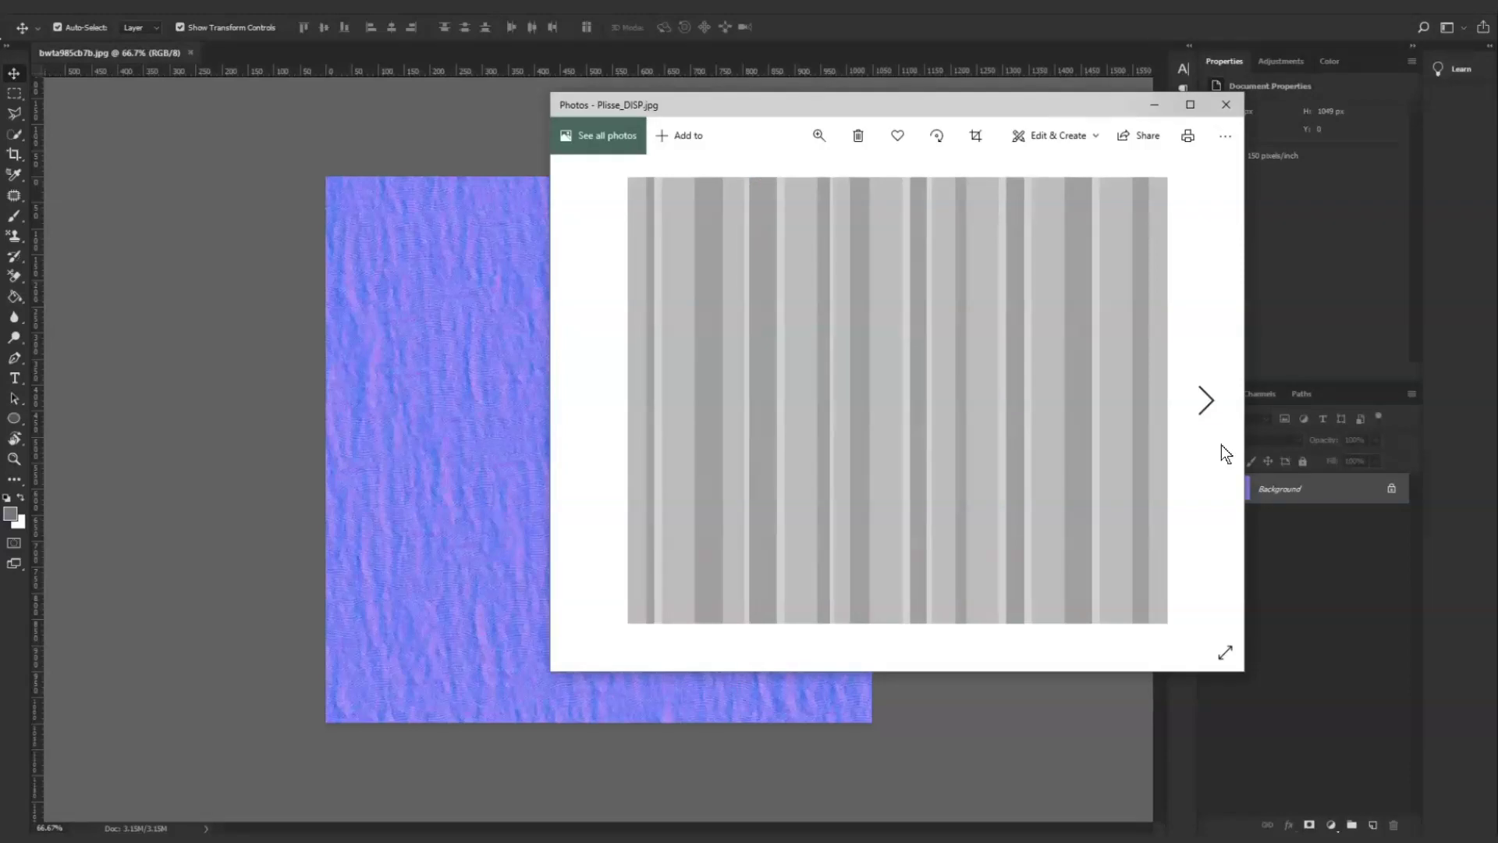
- Close the Photos preview and apply Image > Adjustments > Desaturate to the normal map
click(1013, 410)
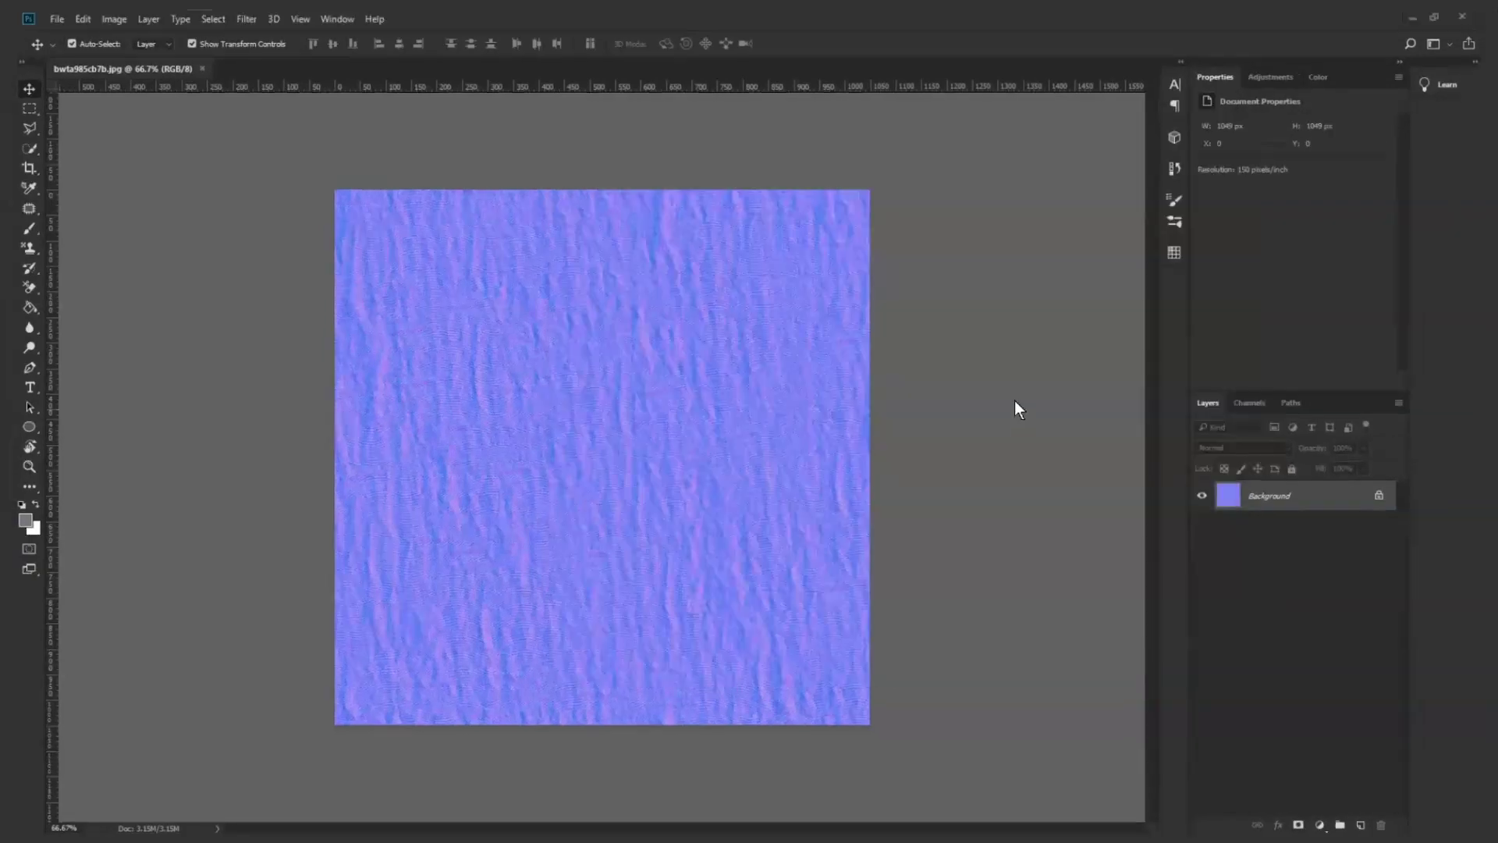
click(119, 22)
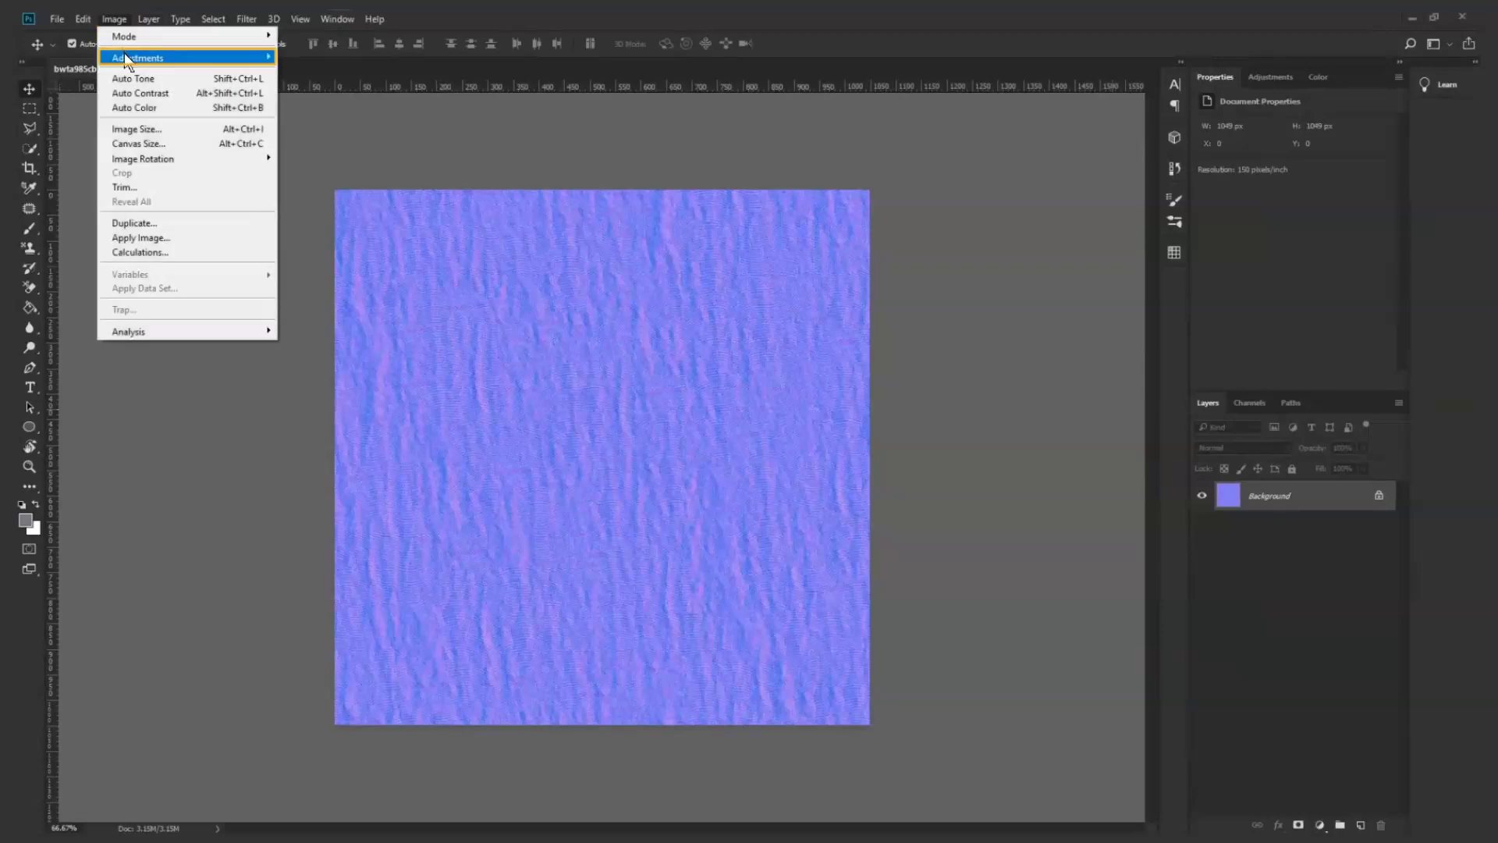
mouse_move(124, 53)
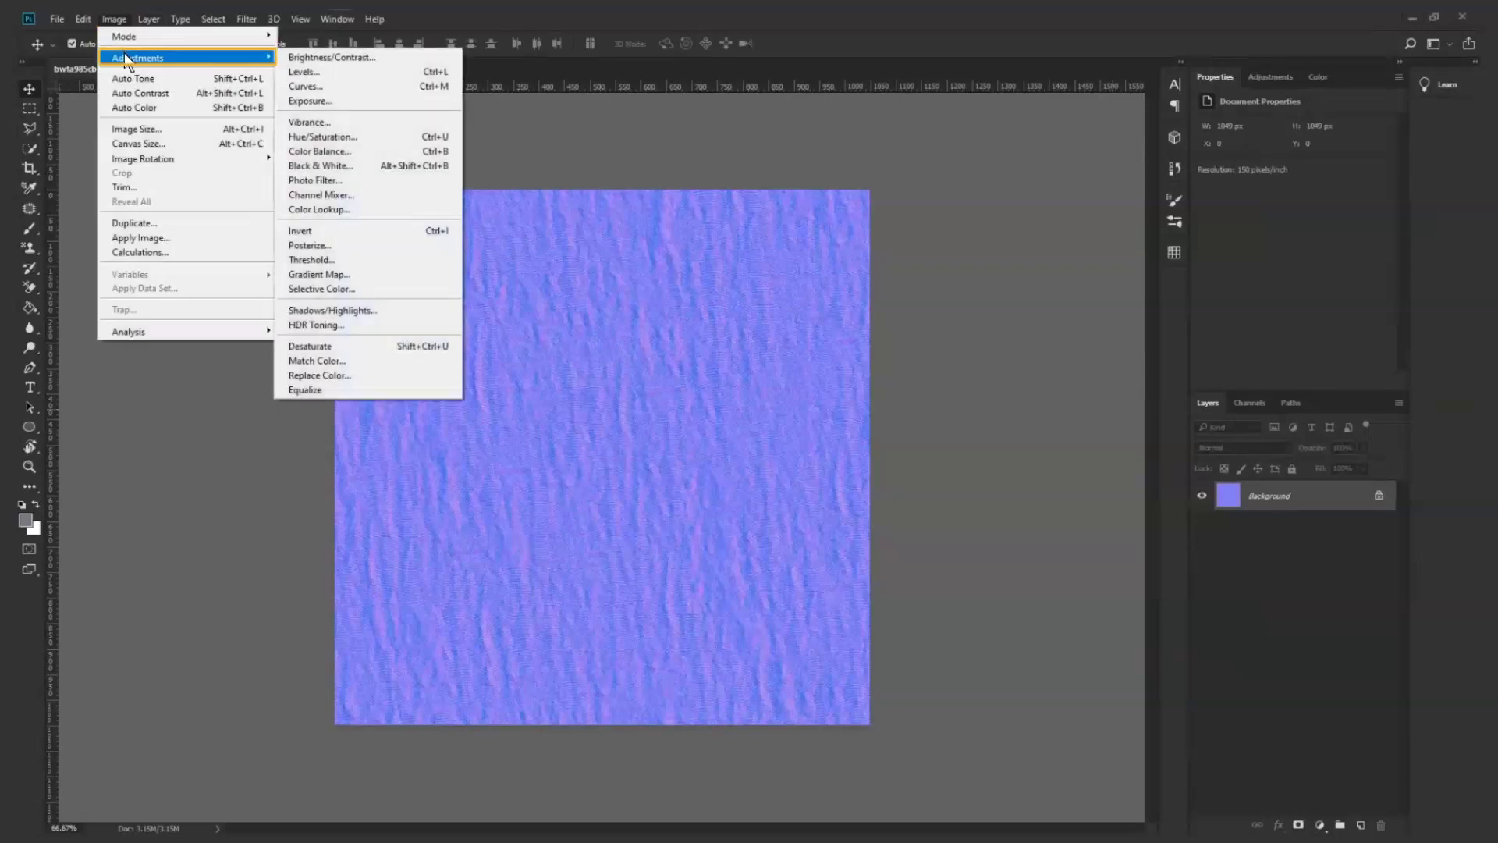
click(392, 353)
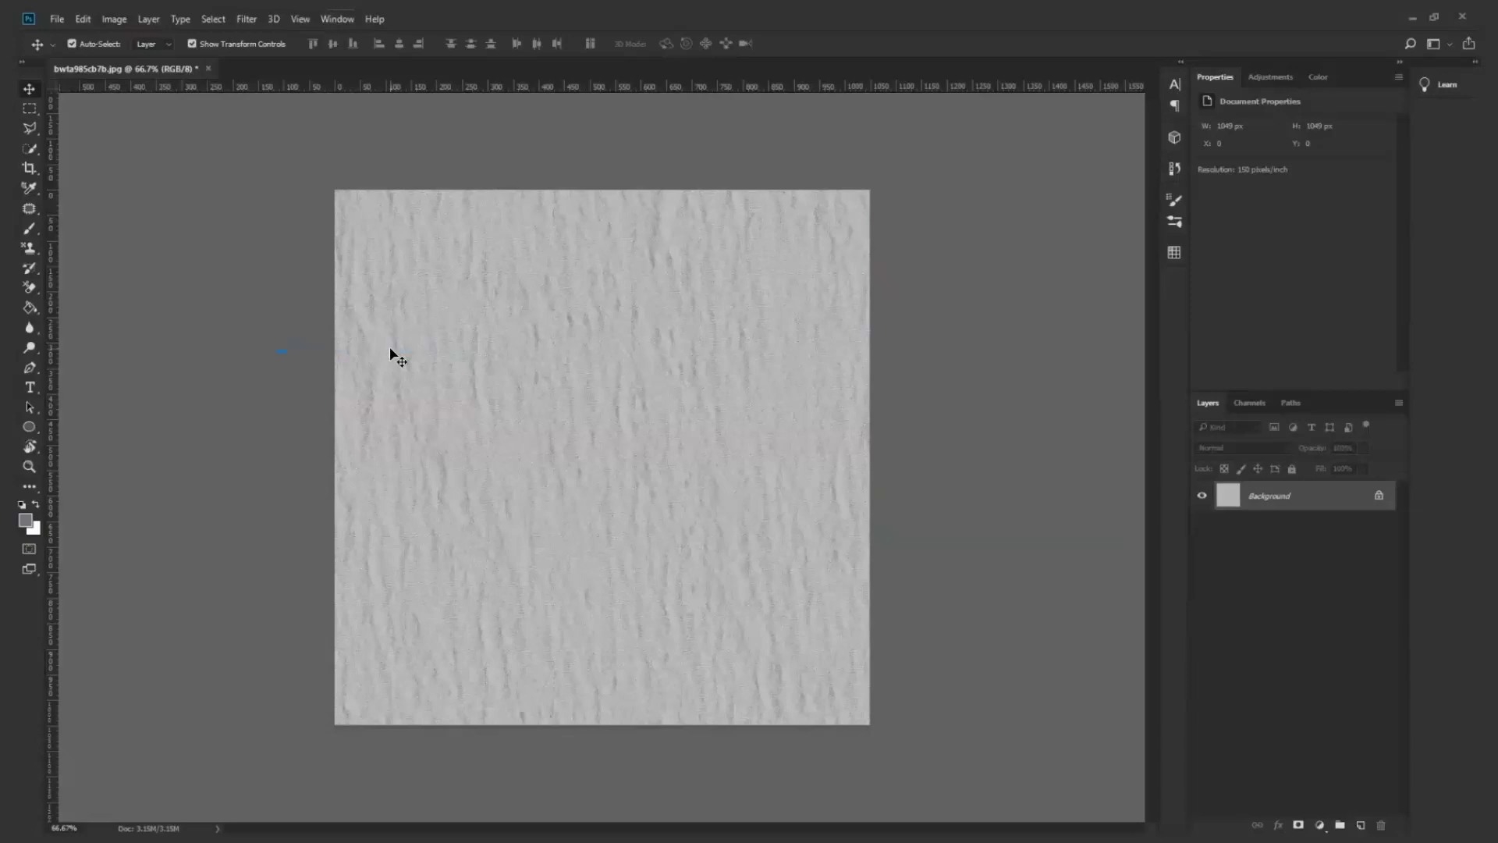
- Paste the striped plissé image as a new layer and stretch it to cover the canvas
key(ctrl+v)
drag(396, 534, 206, 718)
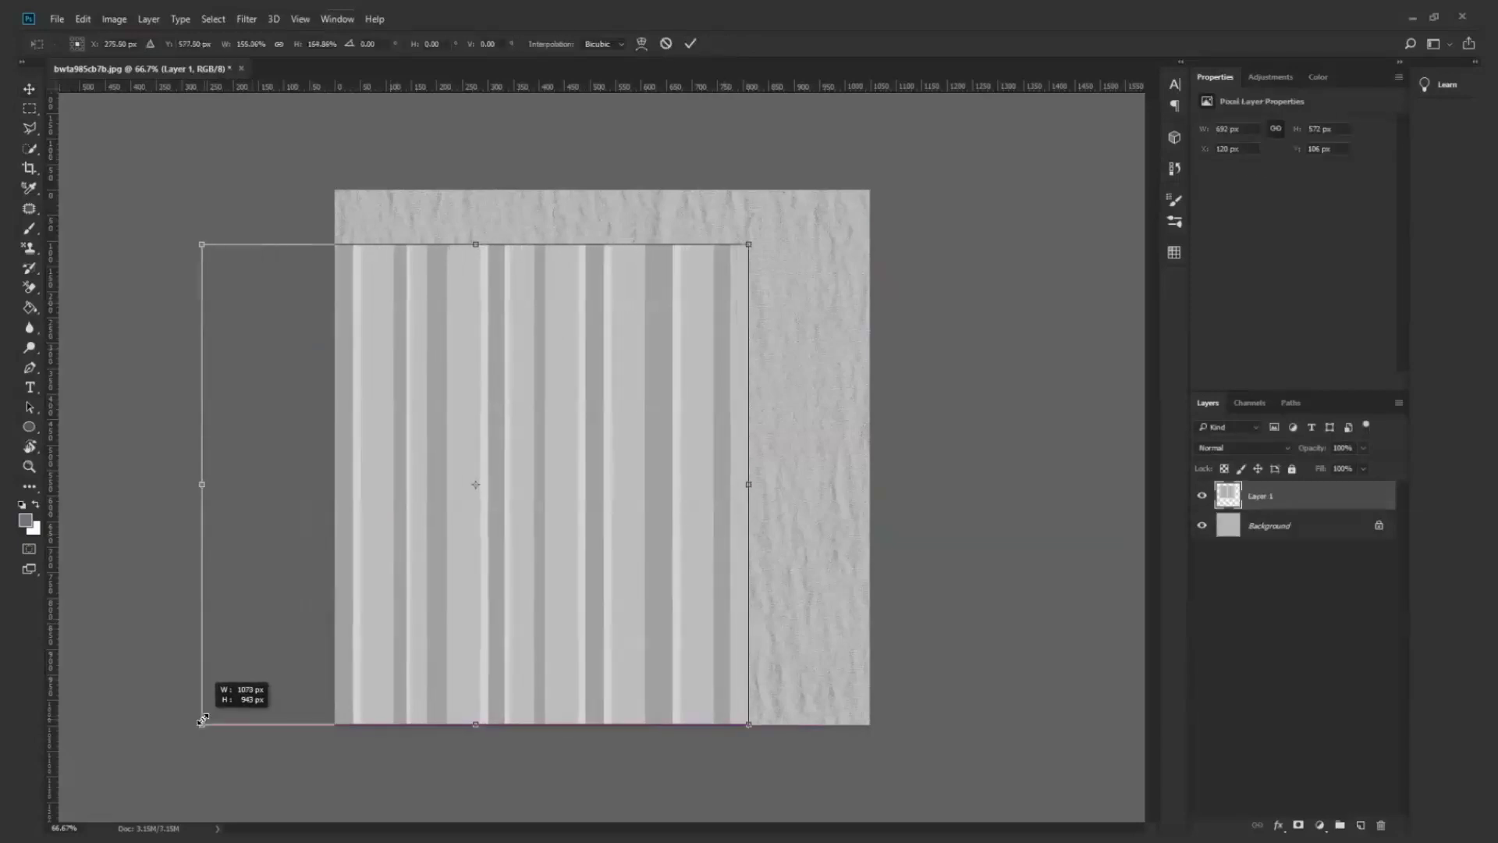
drag(748, 244, 870, 185)
drag(700, 305, 725, 302)
mouse_move(226, 453)
mouse_down()
mouse_move(281, 448)
mouse_move(225, 451)
mouse_up()
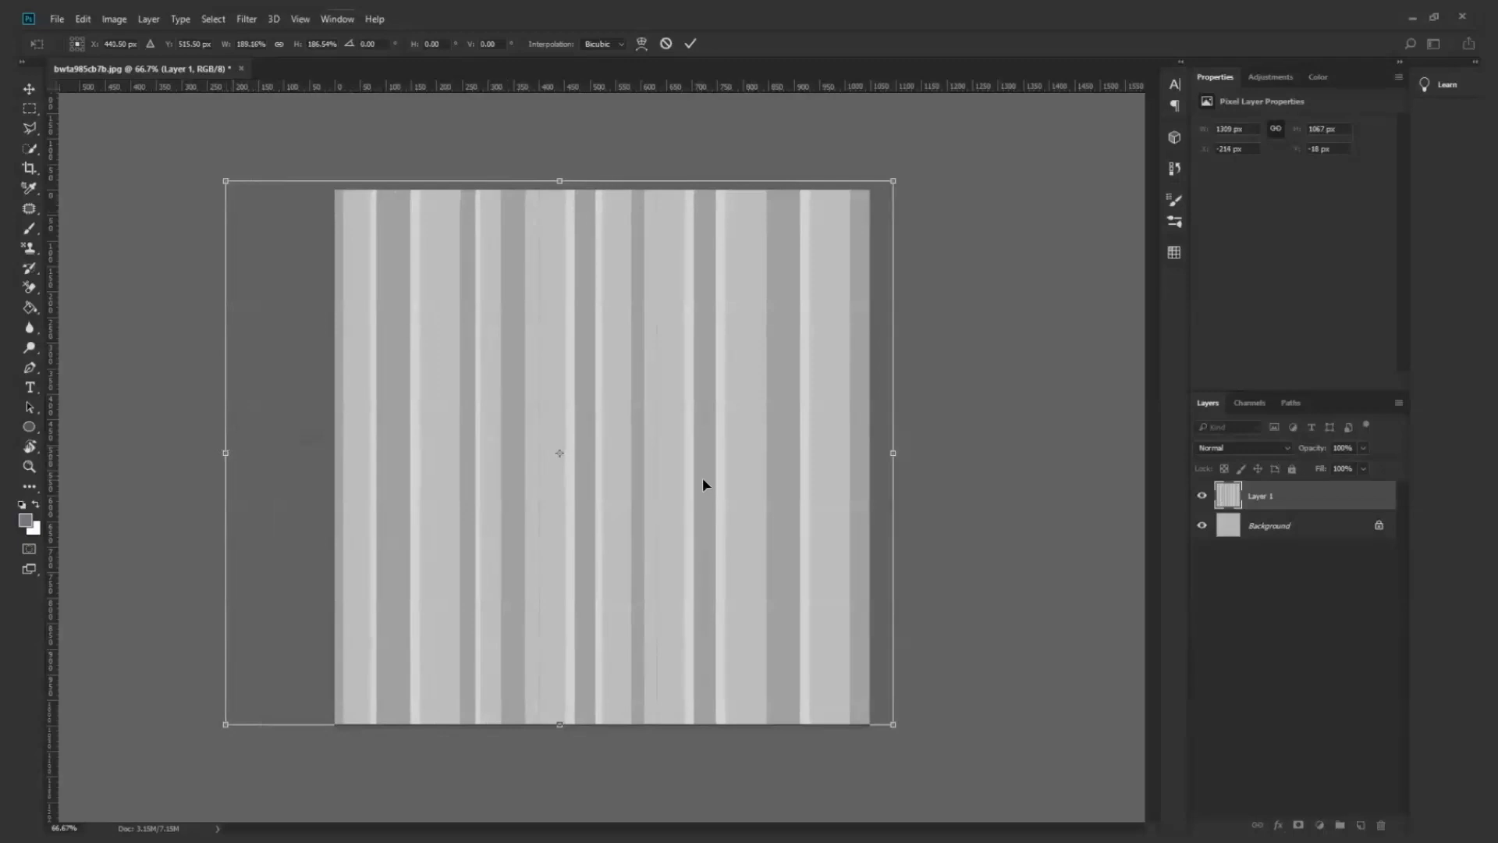
click(690, 43)
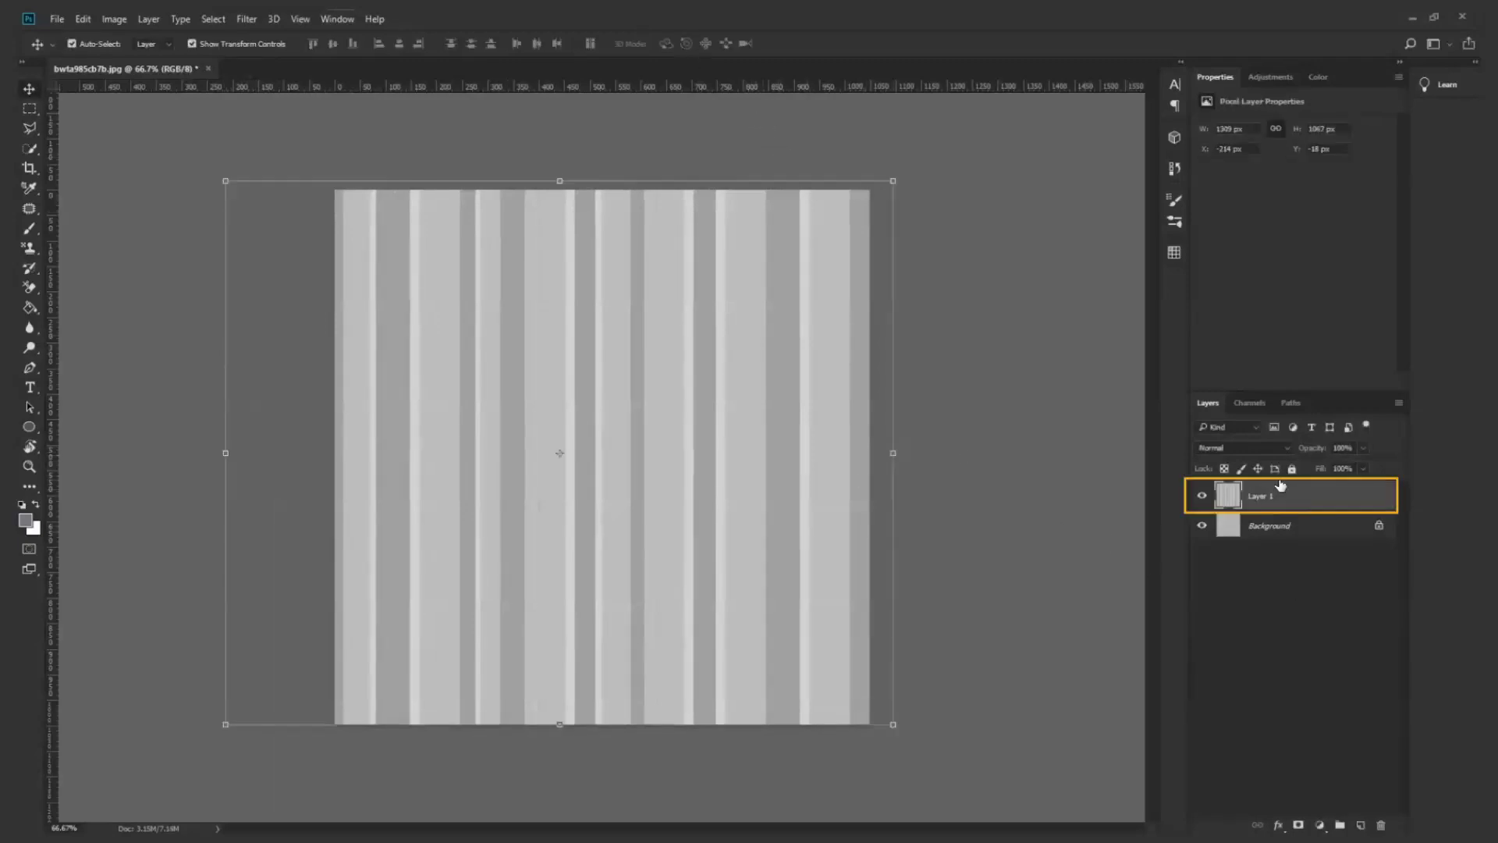
- Try Darker Color, Lighten and Screen blend modes on Layer 1, then settle on Color Burn
click(1279, 448)
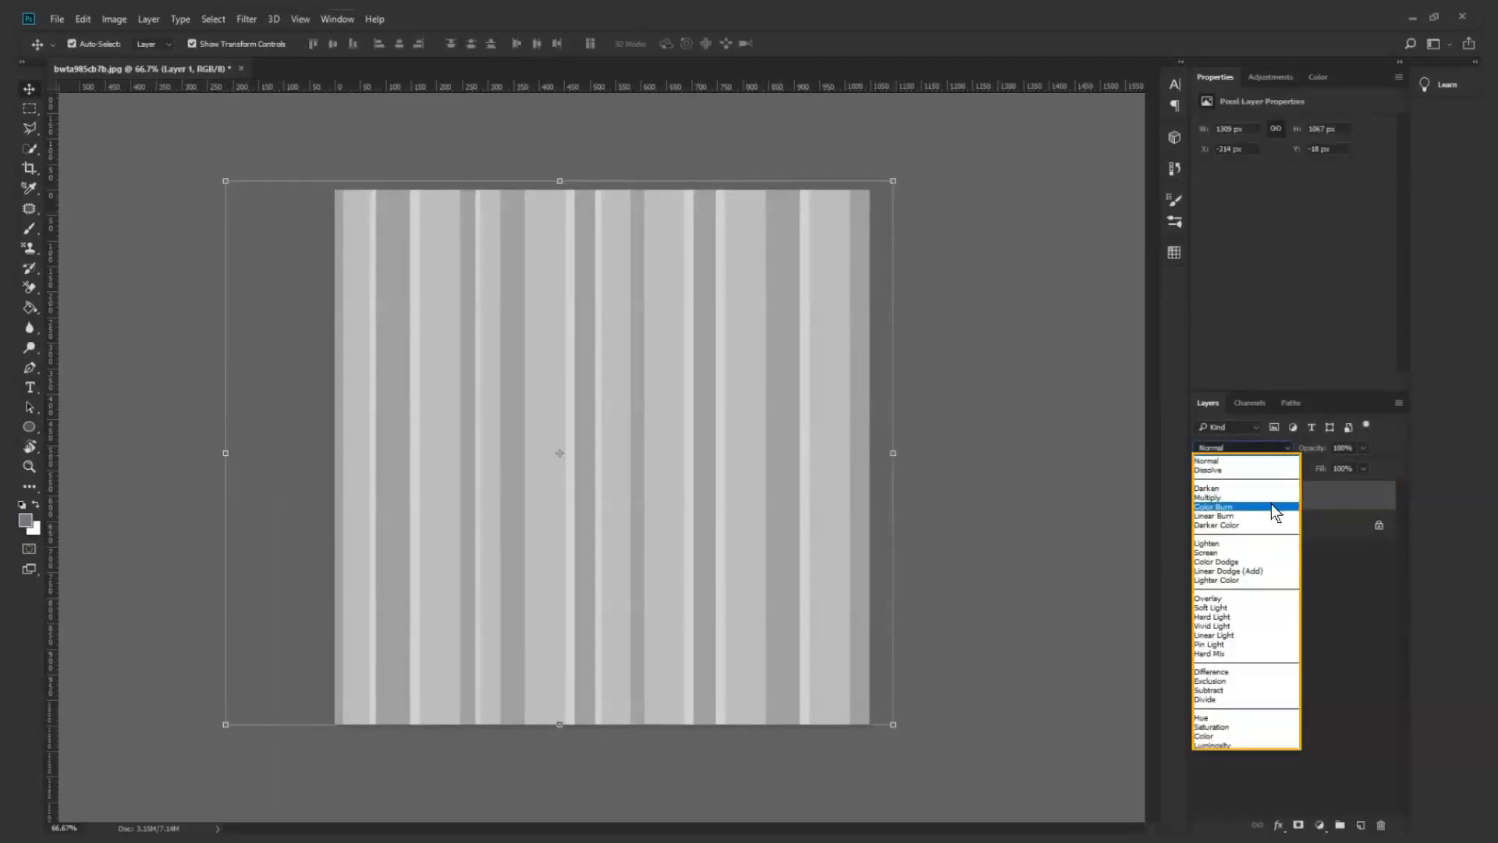
click(1271, 506)
click(1285, 451)
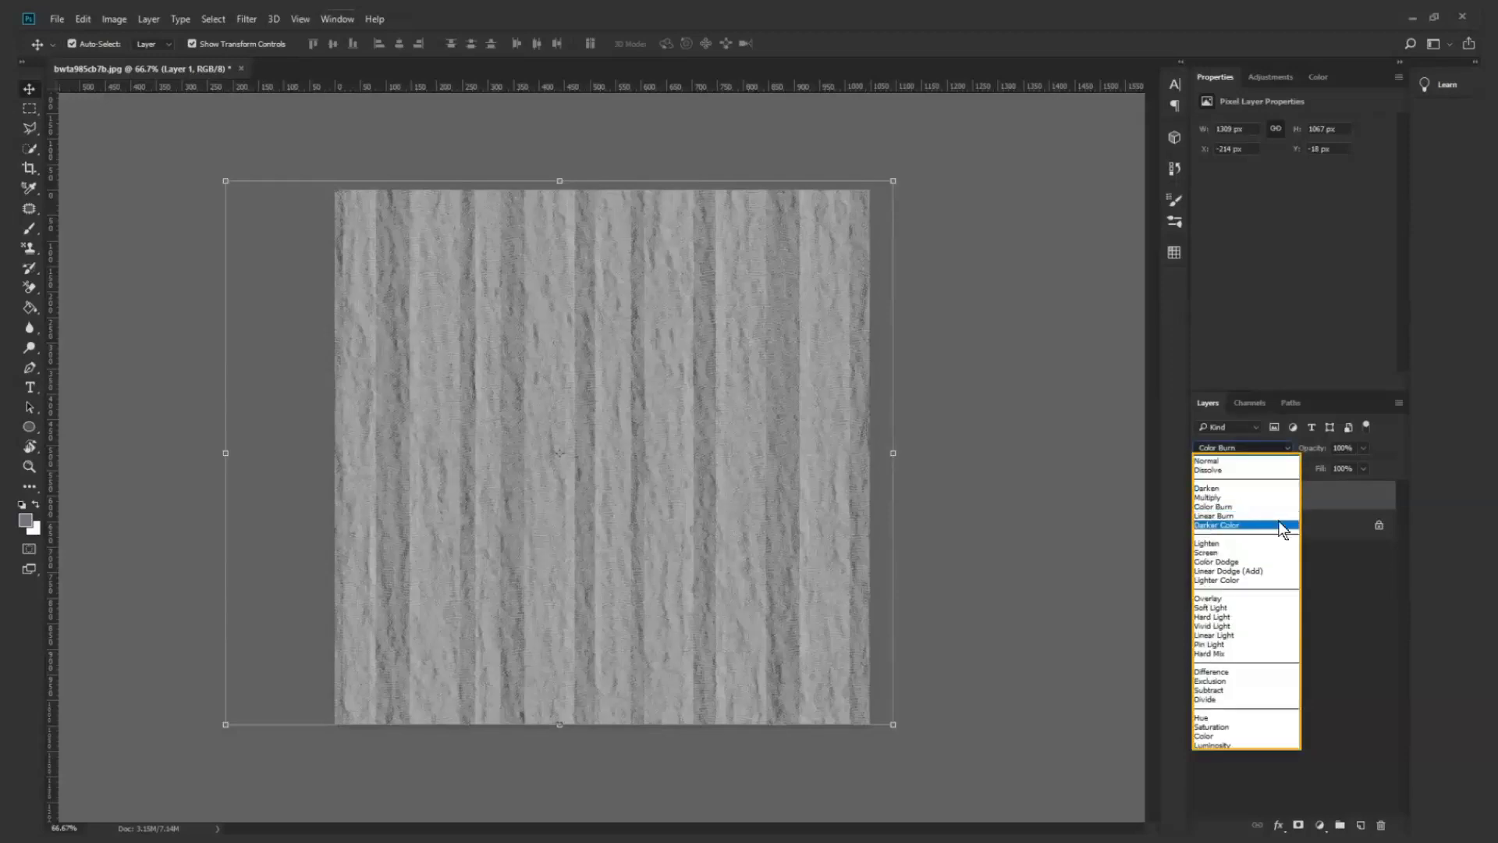
click(1241, 524)
click(1280, 448)
click(1272, 543)
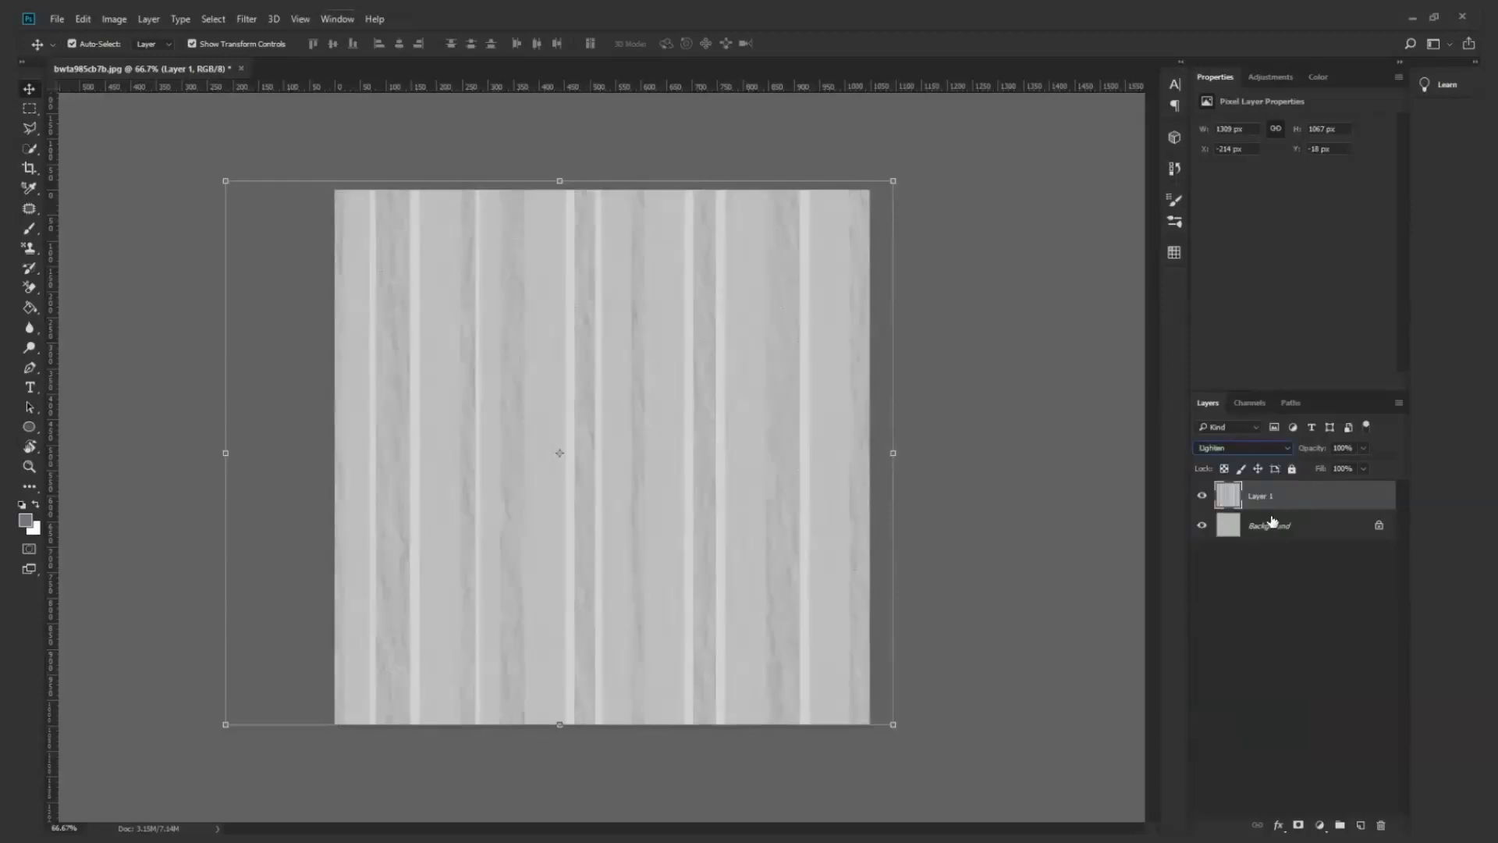
click(1271, 450)
click(1262, 553)
click(1273, 451)
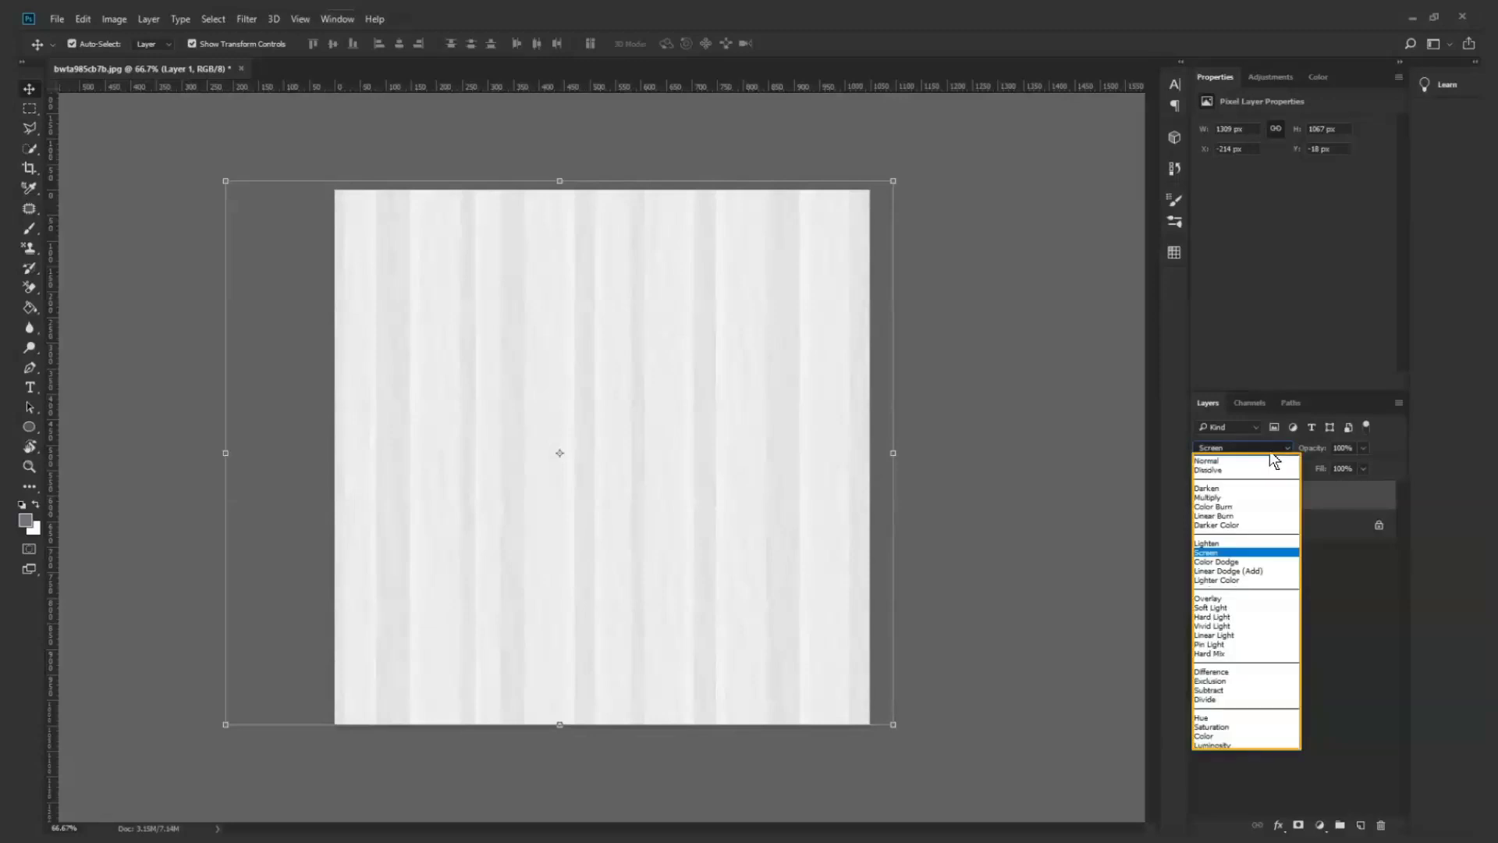
click(1269, 508)
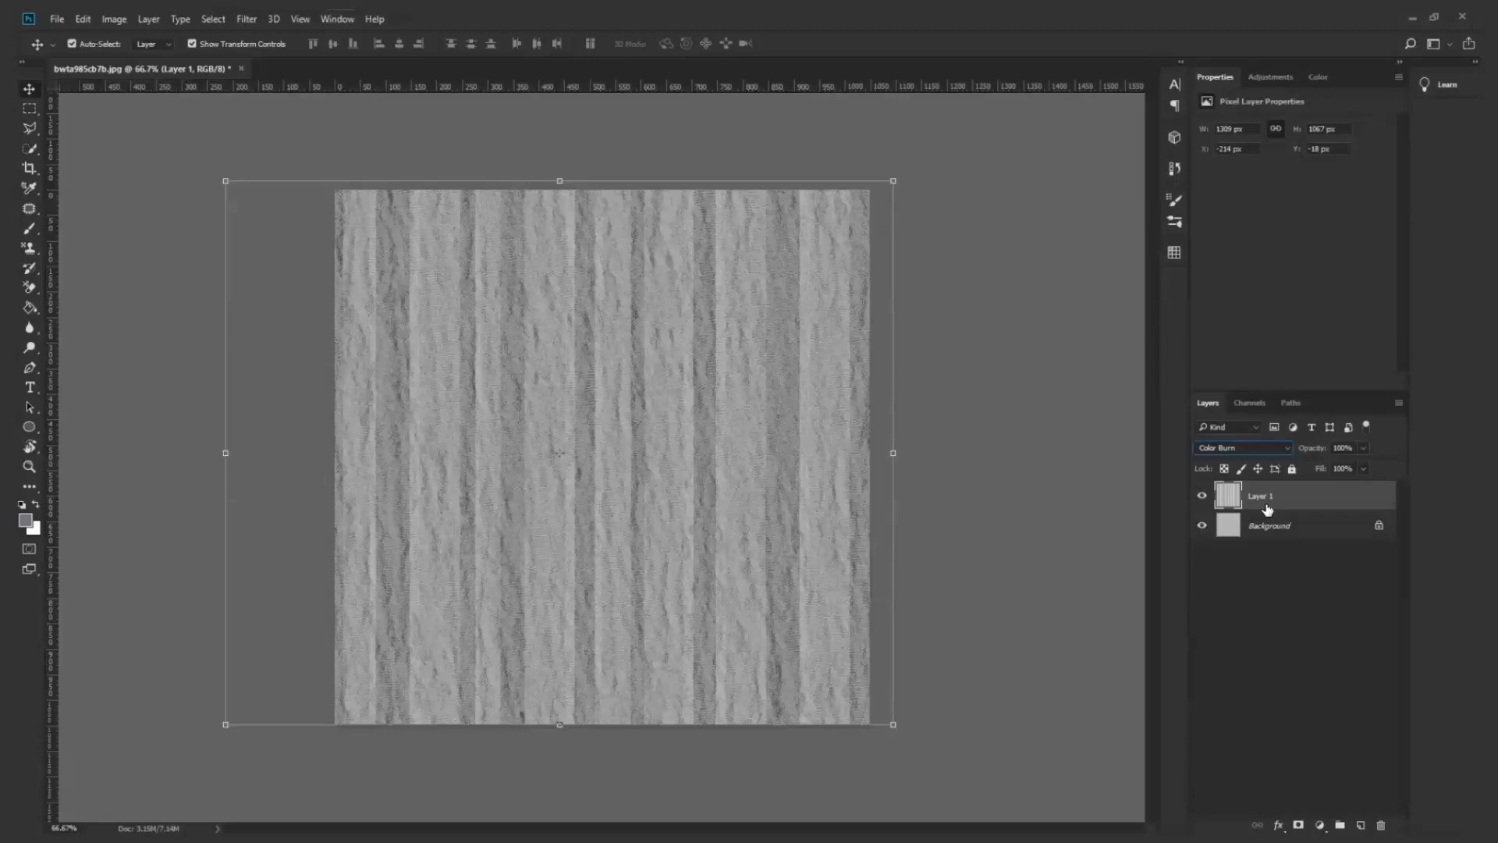
- Add a Curves adjustment layer and adjust the white point and a shadow point to brighten the texture
click(1268, 77)
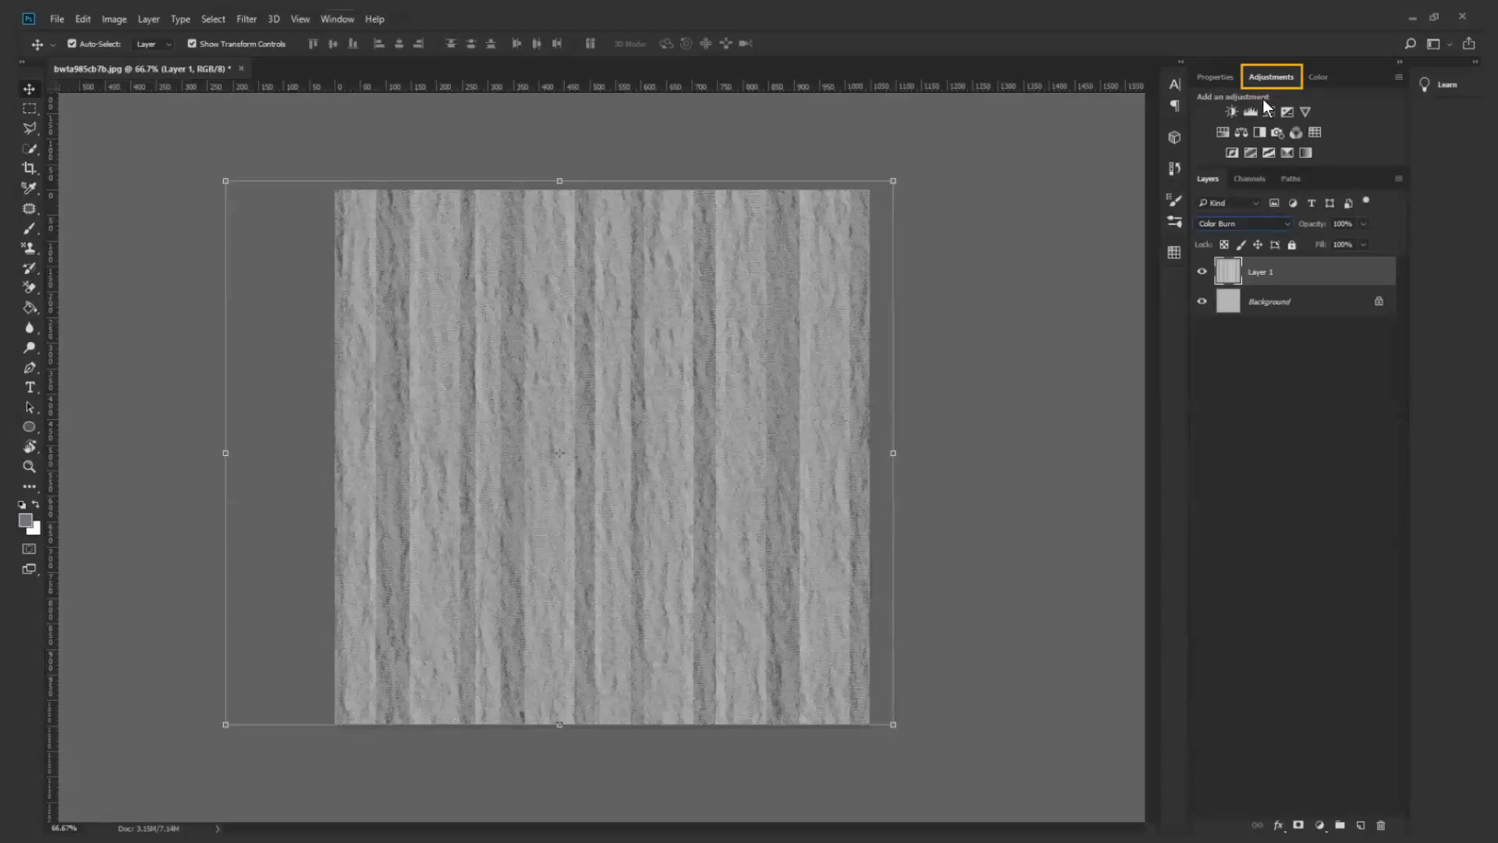
click(1263, 109)
drag(1379, 162, 1335, 170)
drag(1292, 230, 1261, 283)
drag(1335, 170, 1347, 166)
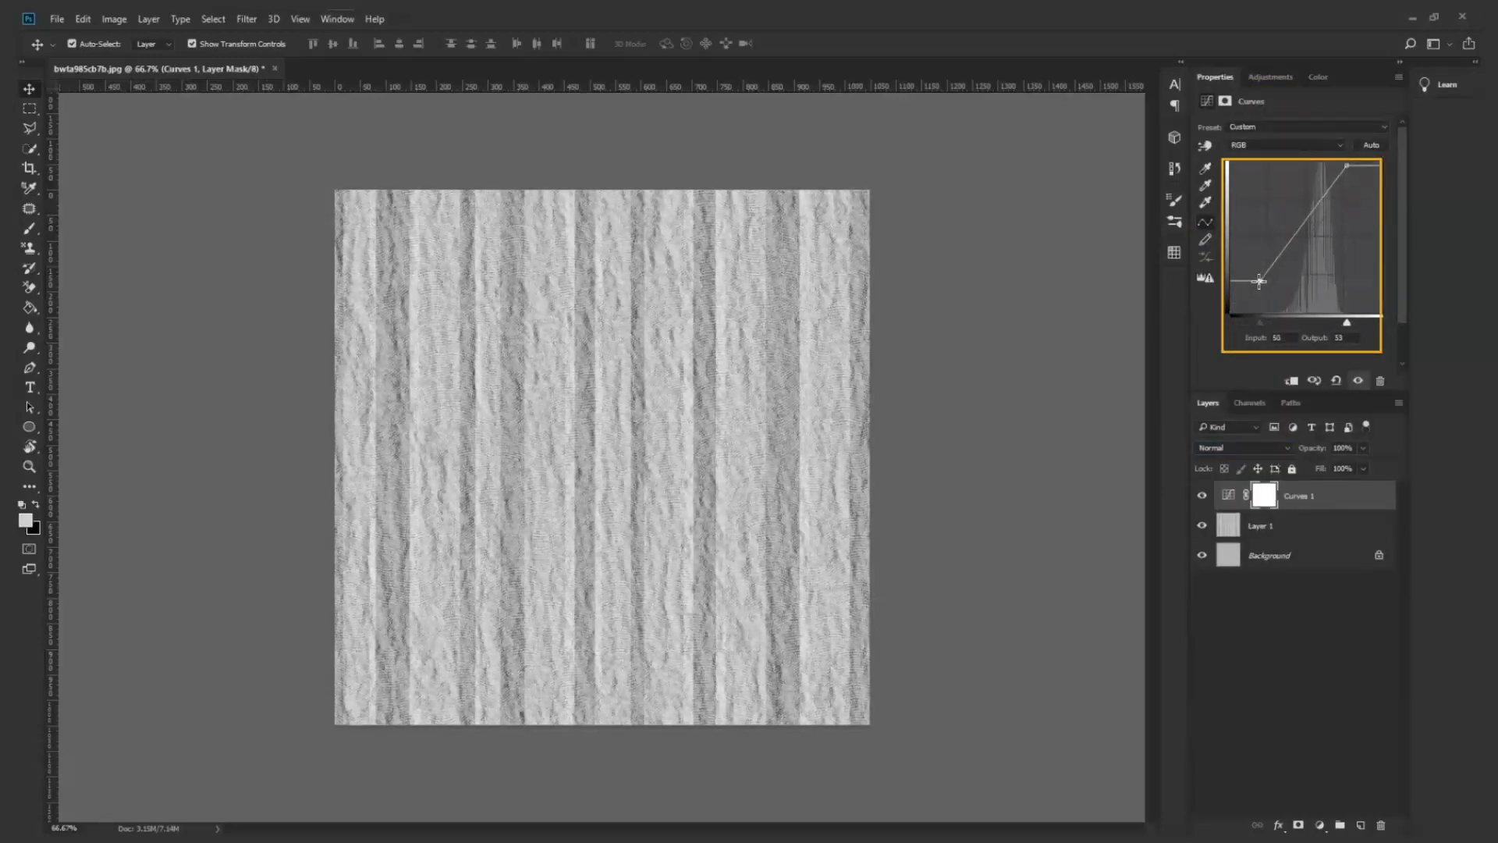
drag(1261, 283, 1250, 278)
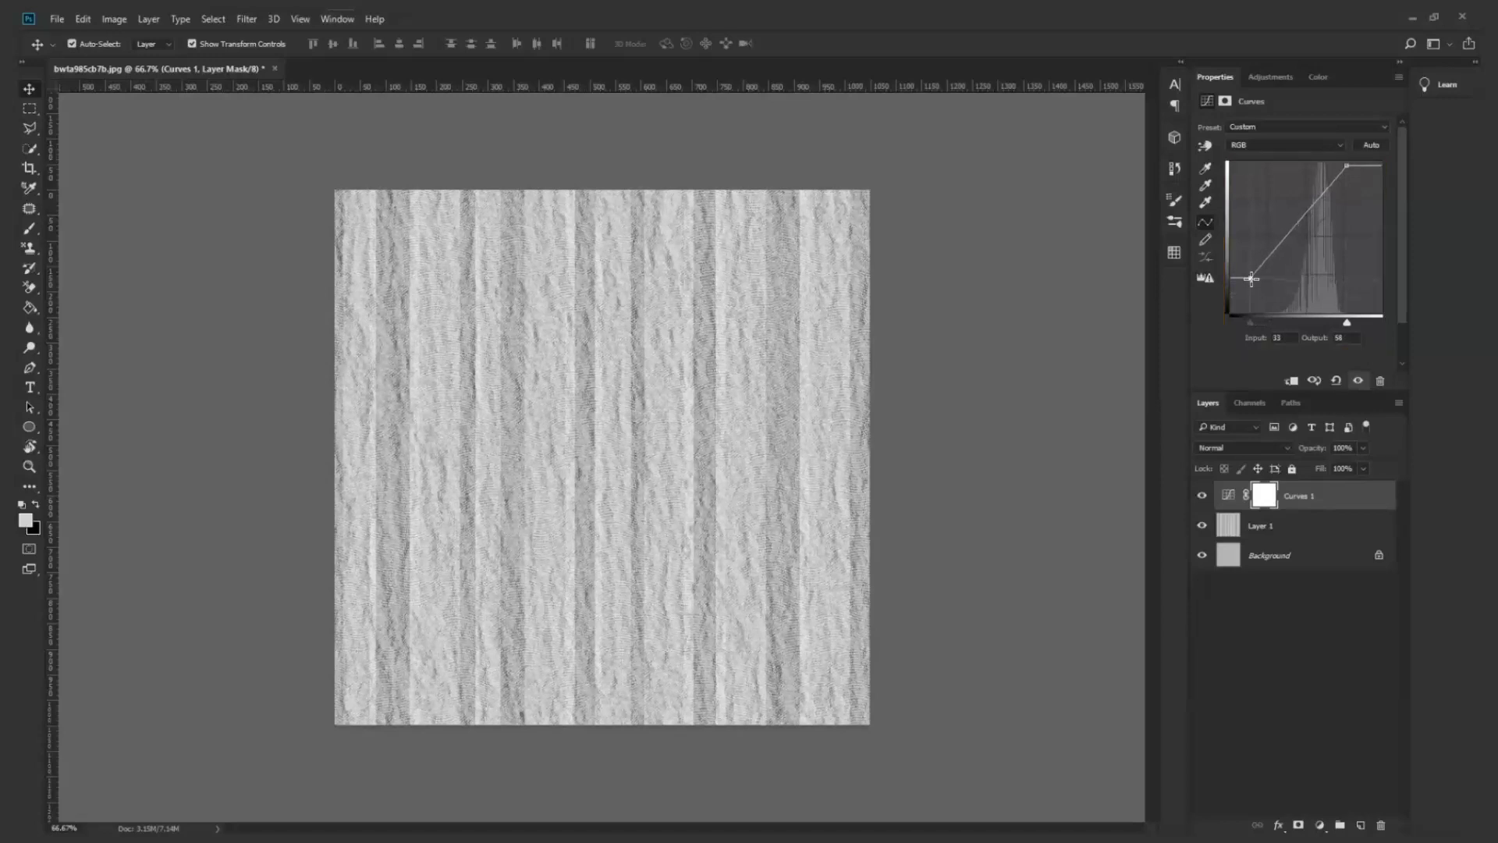
- Set up Save As as a PNG named 'Wrinkled Plisse_Disp' in the Materials folder
click(58, 20)
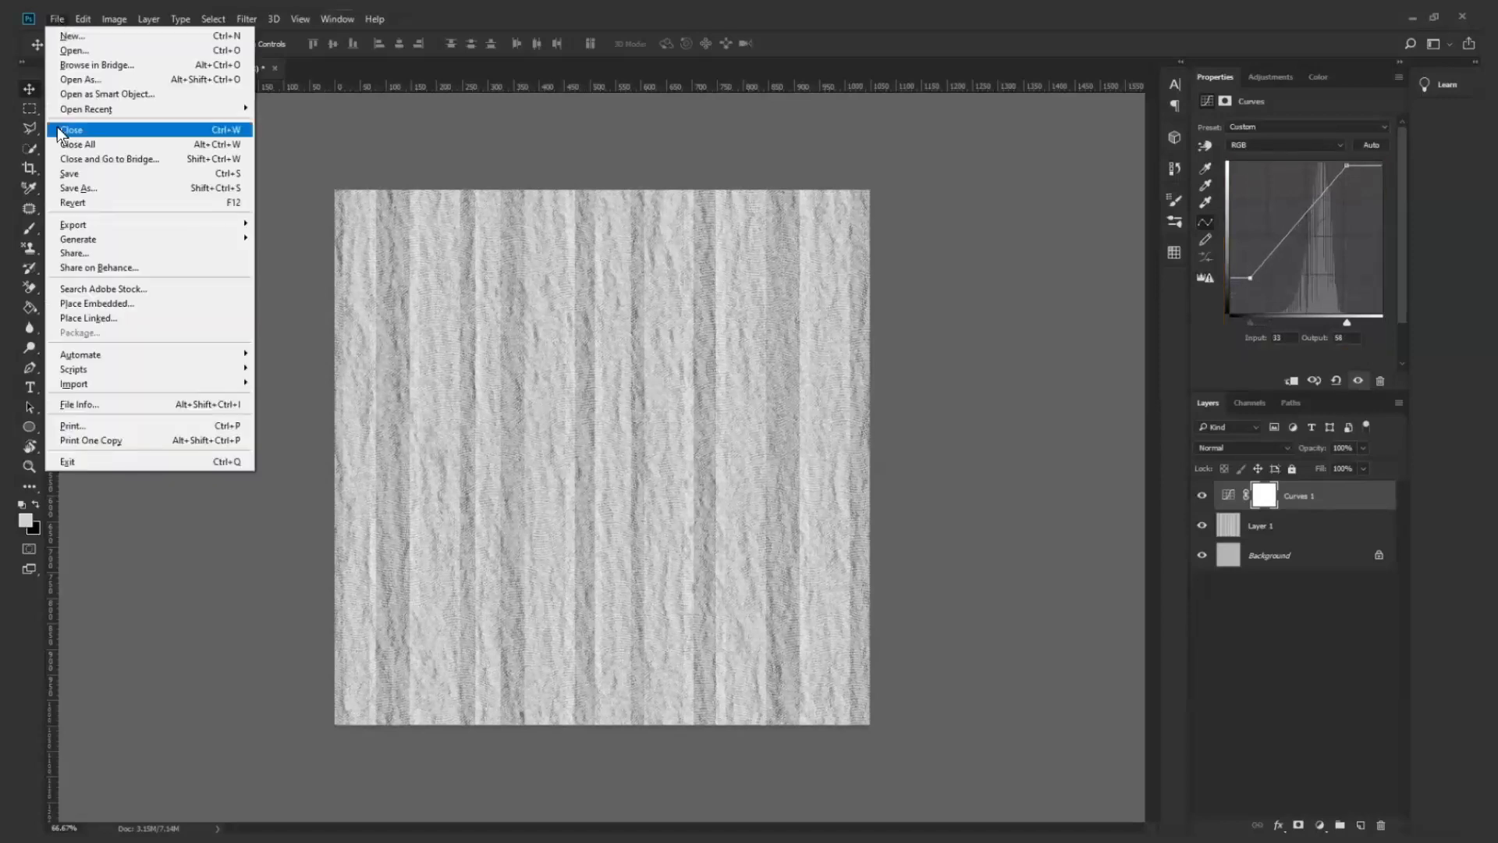
click(97, 195)
click(387, 513)
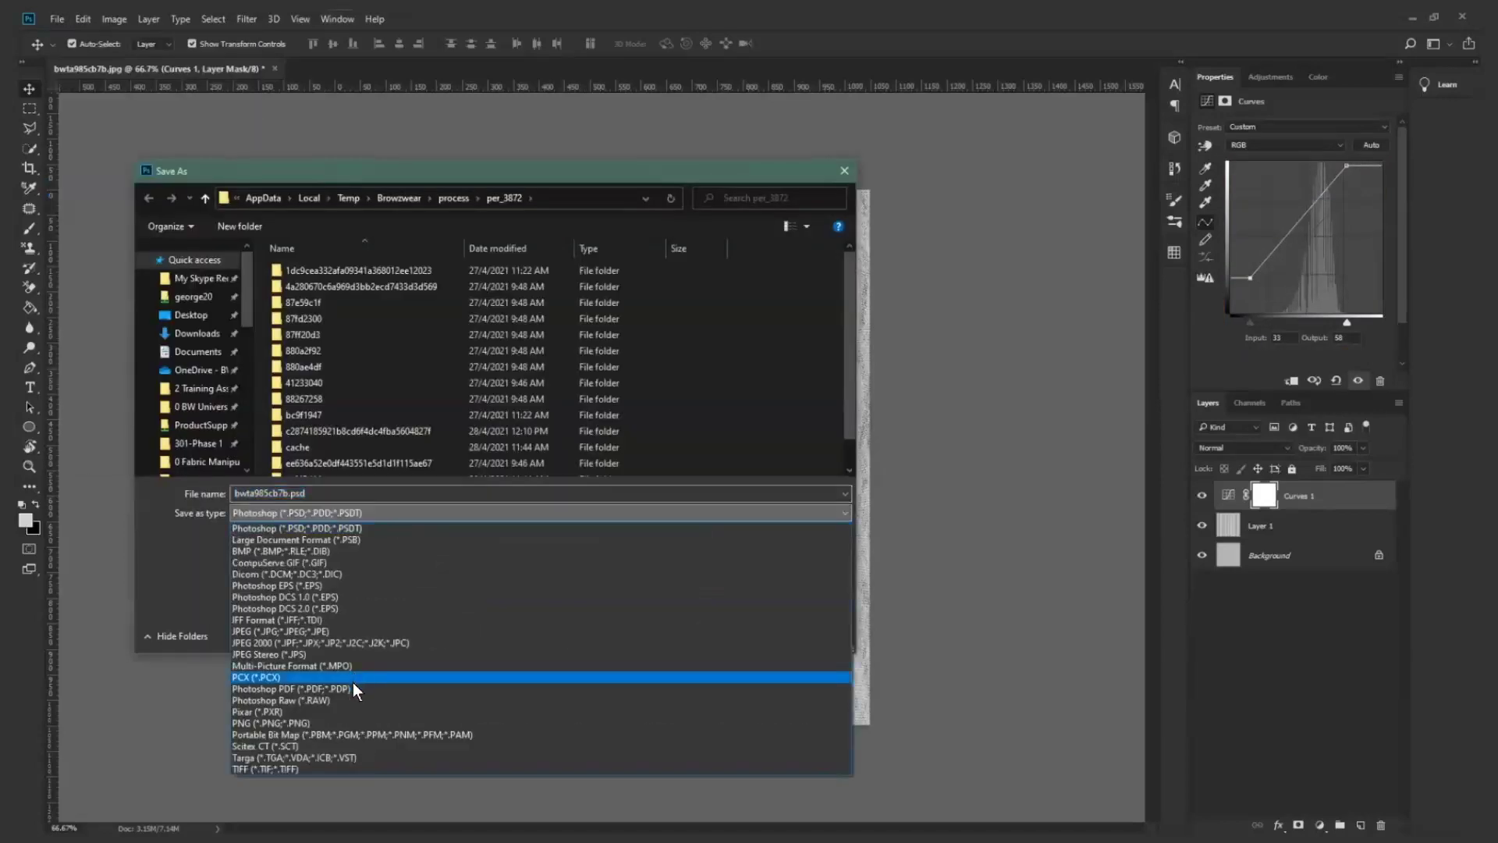
click(351, 724)
click(207, 461)
text(Wr)
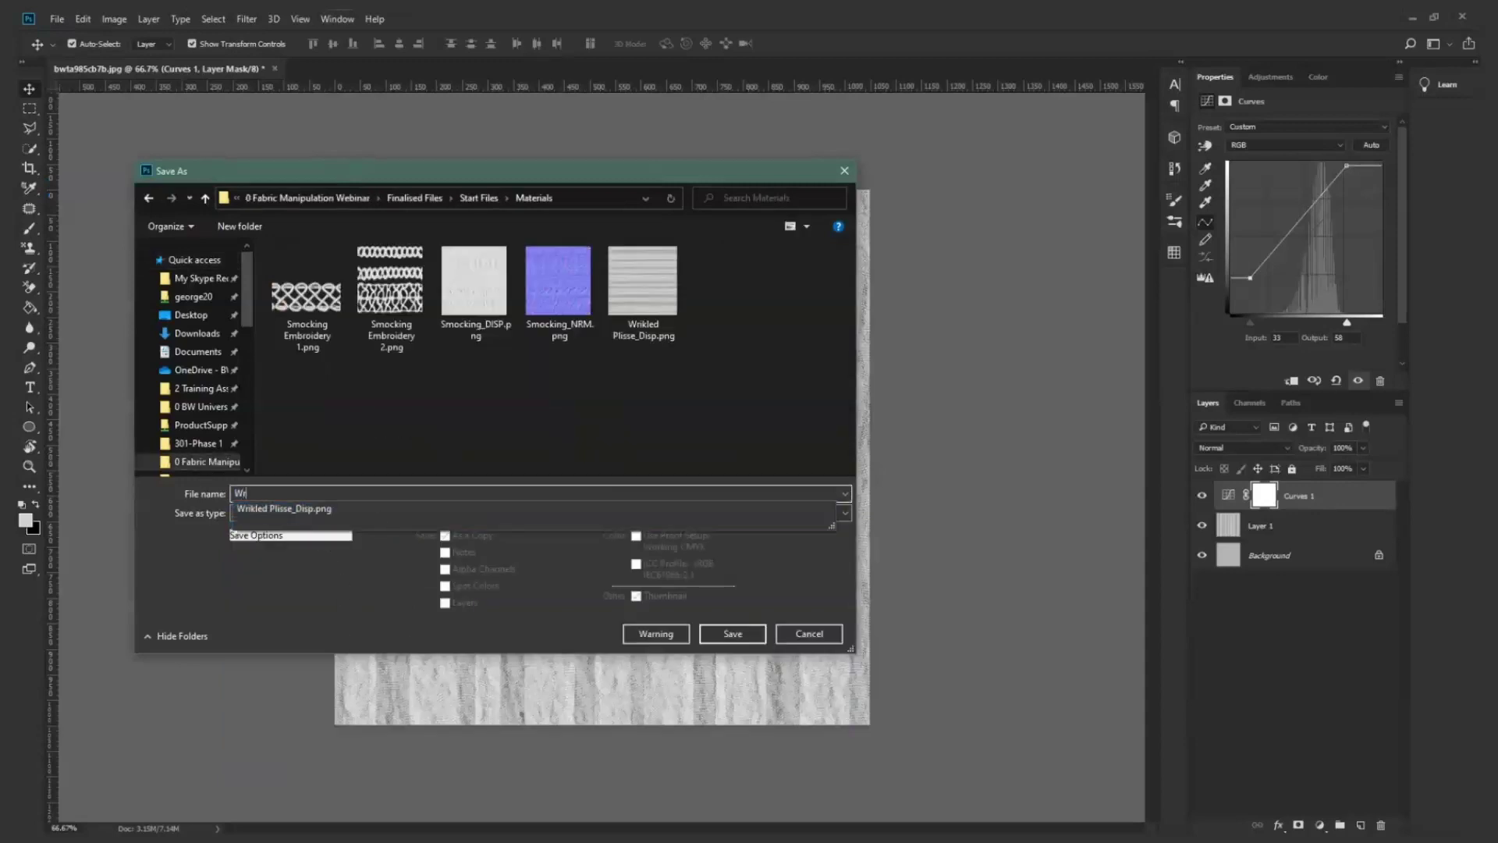
text(inkled Plisse)
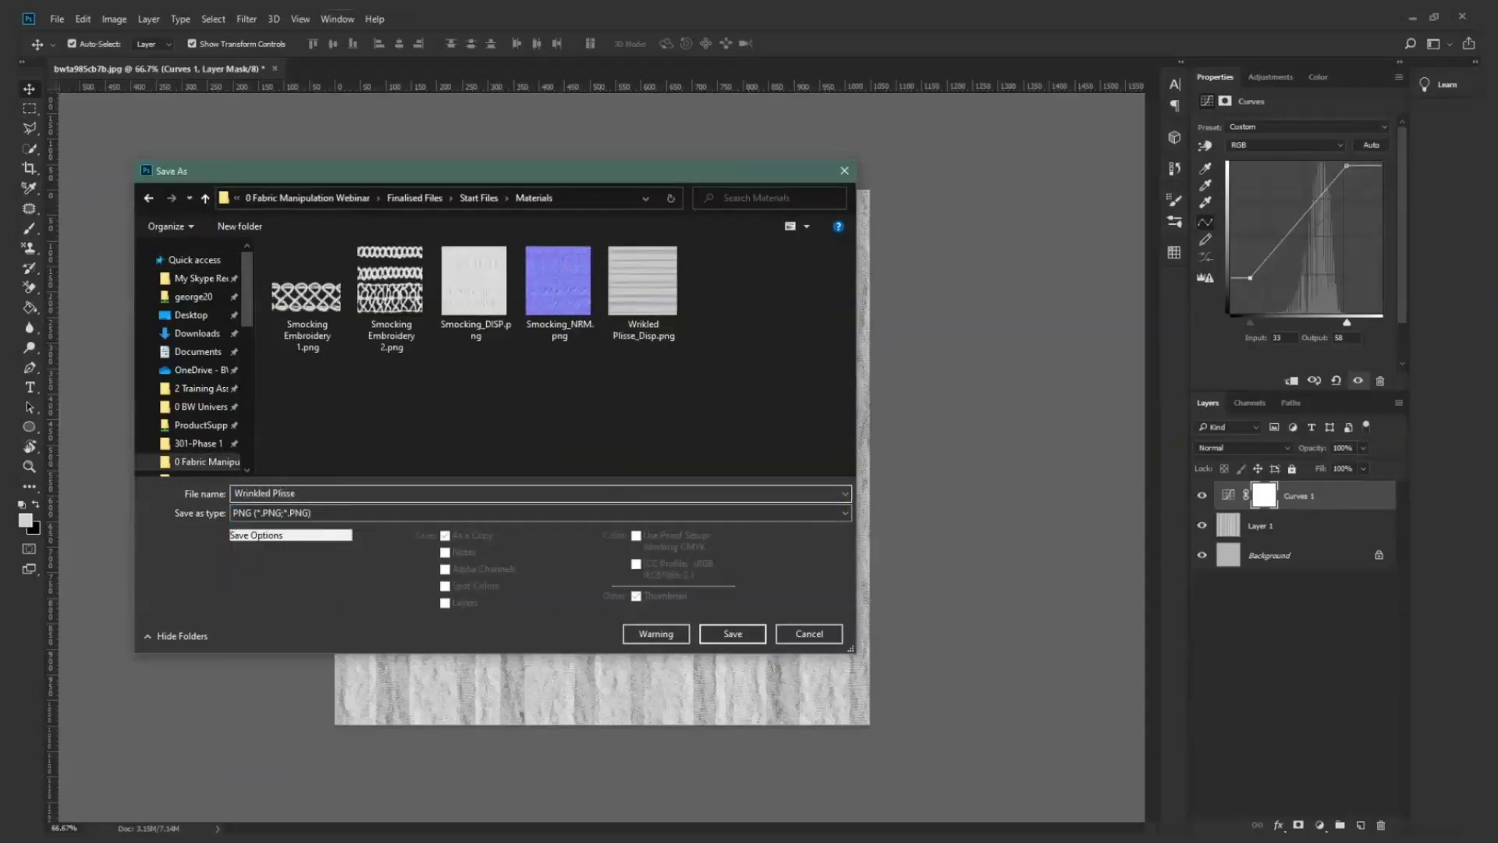
text(_Disp)
- Save the PNG, then load Wrinkled Plisse _Disp.png as the Dull Satin displacement texture
click(734, 633)
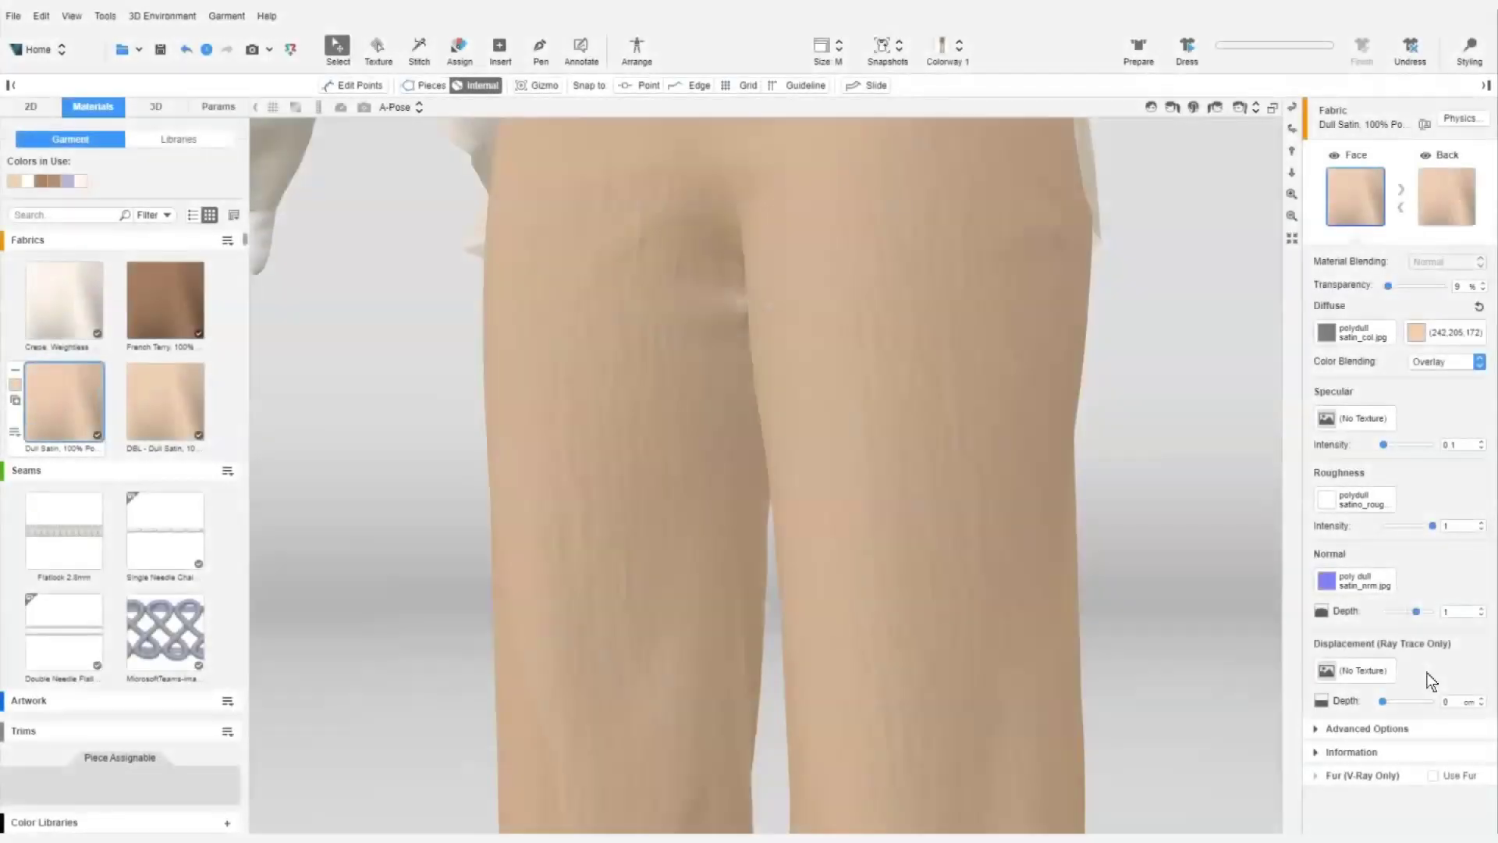
click(1357, 670)
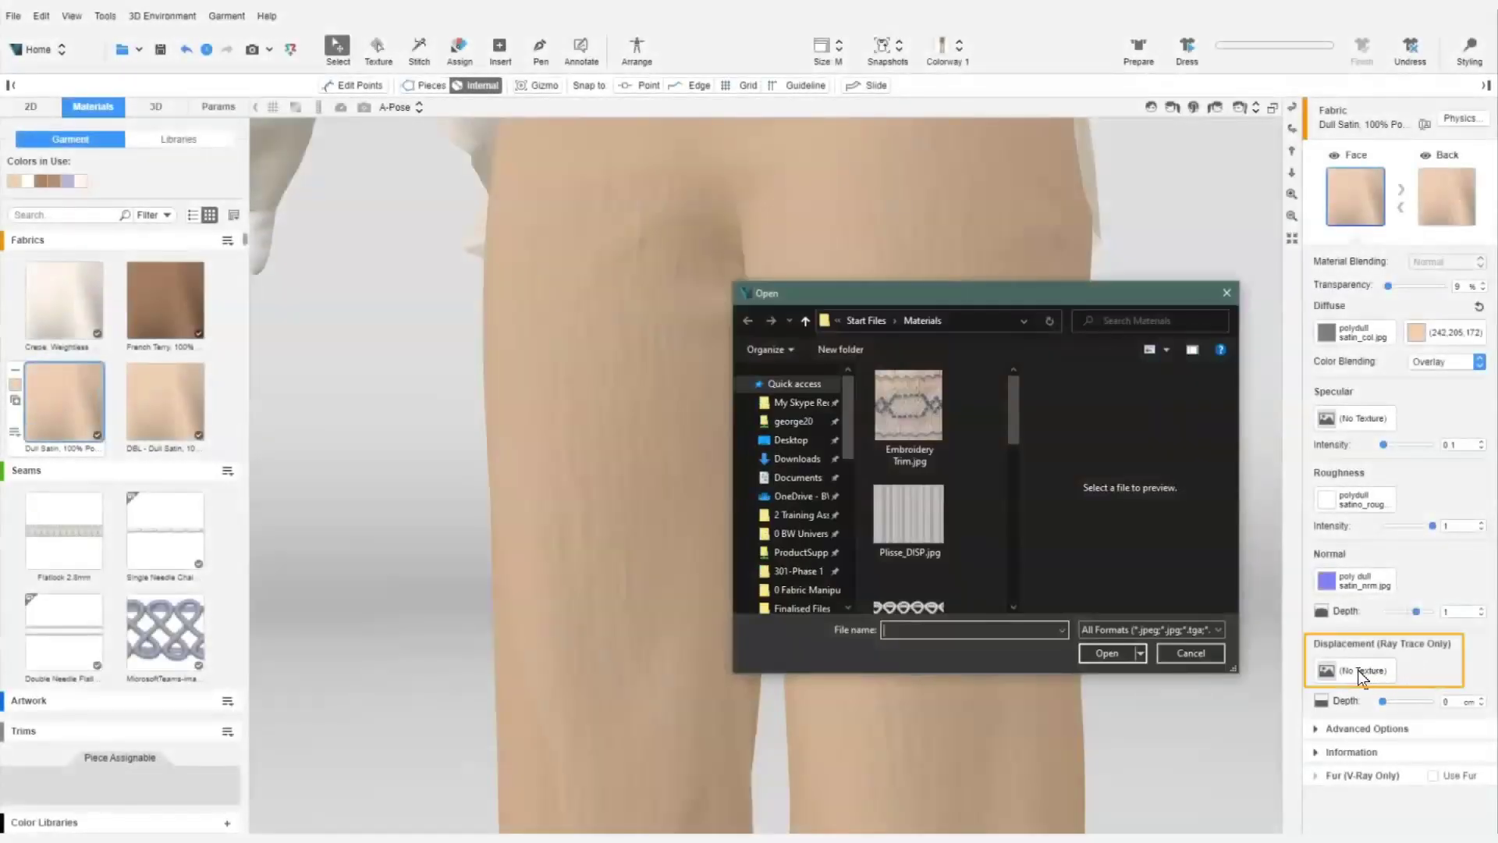
scroll(960, 531, down, 5)
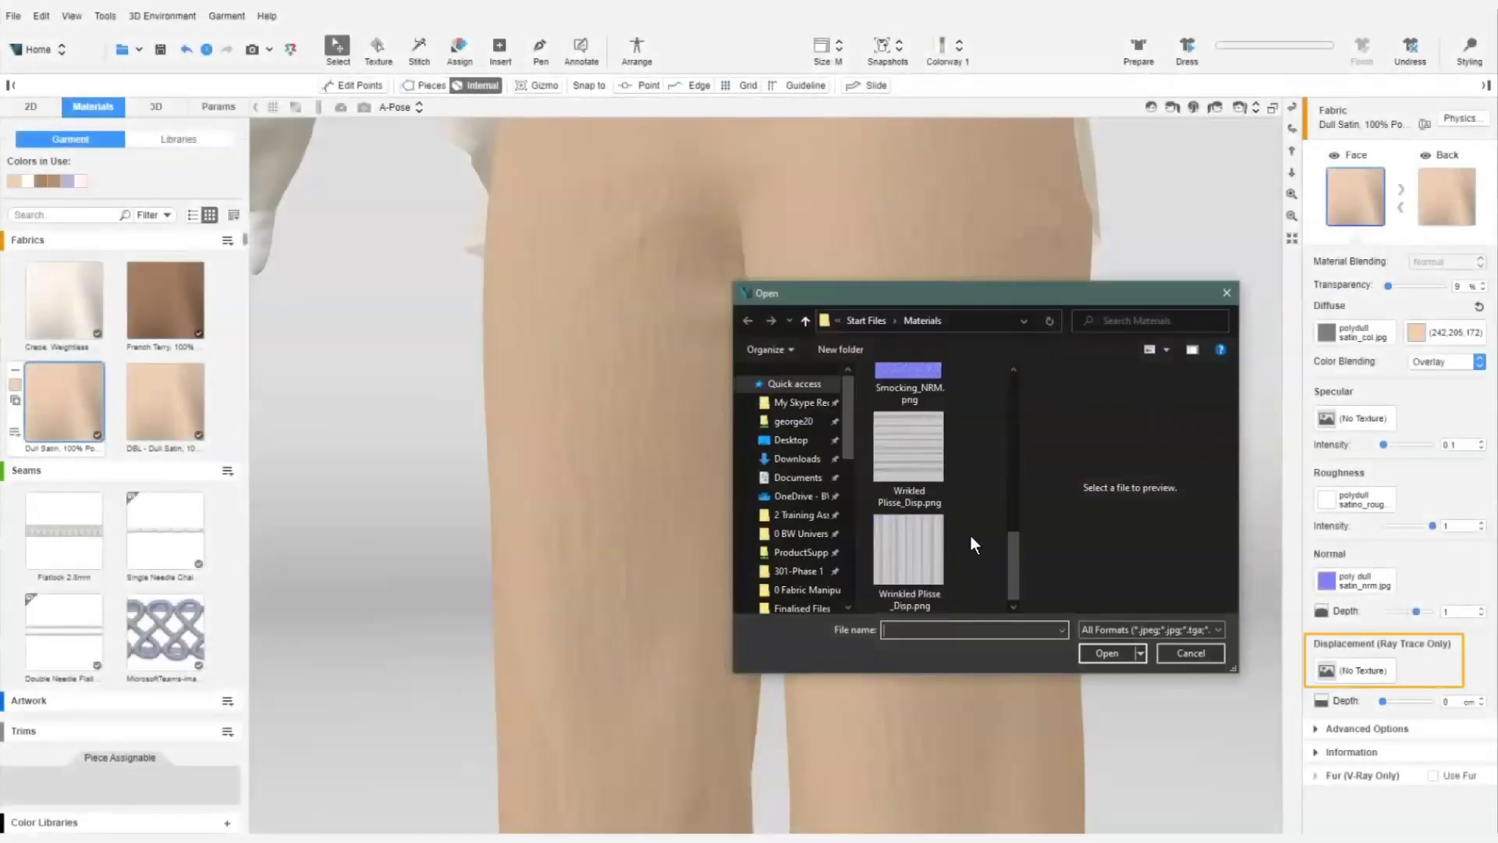
click(930, 554)
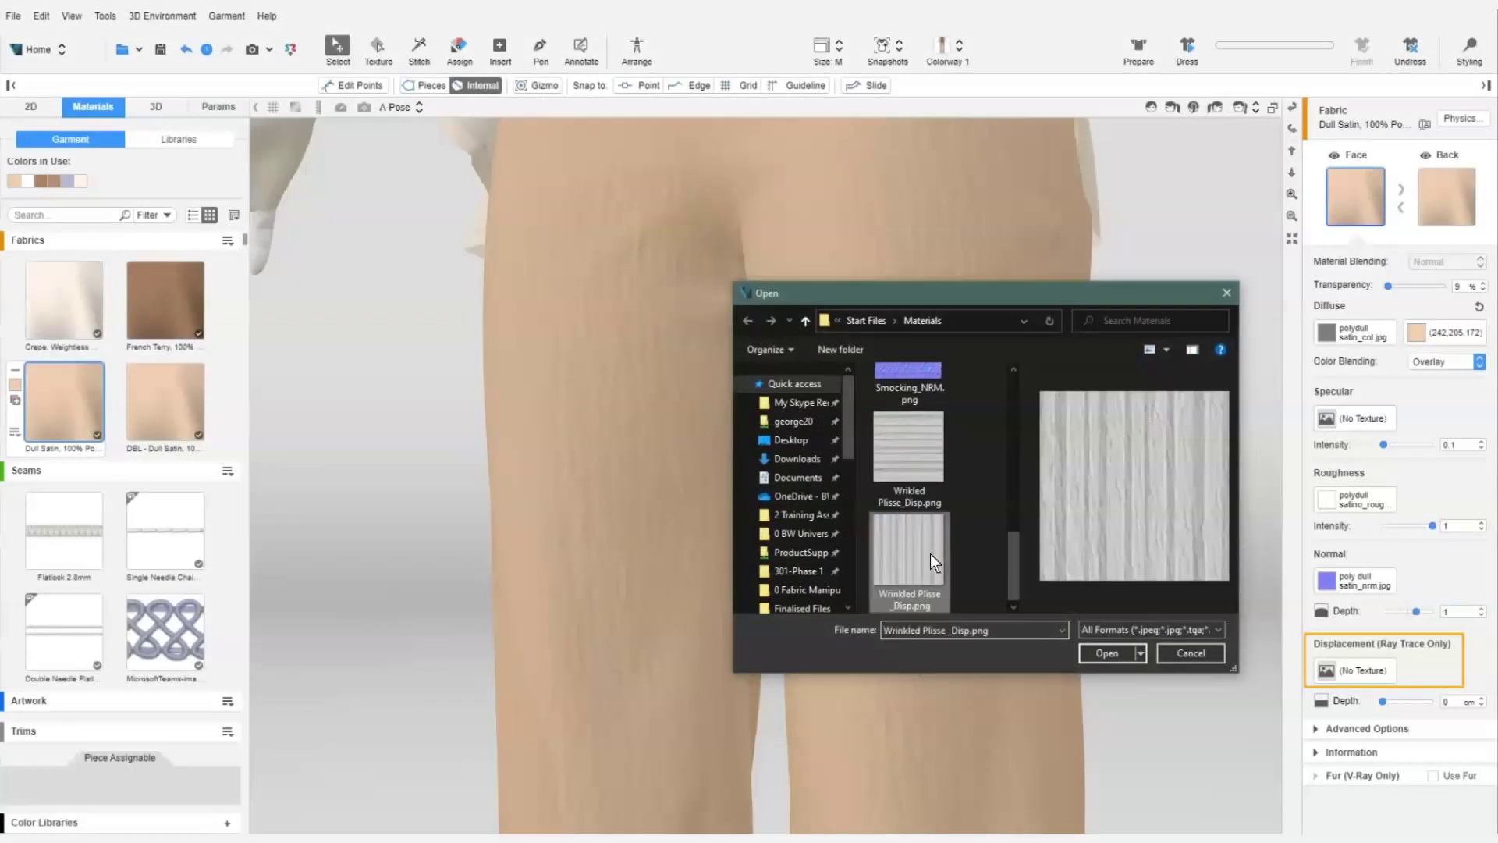
click(1103, 652)
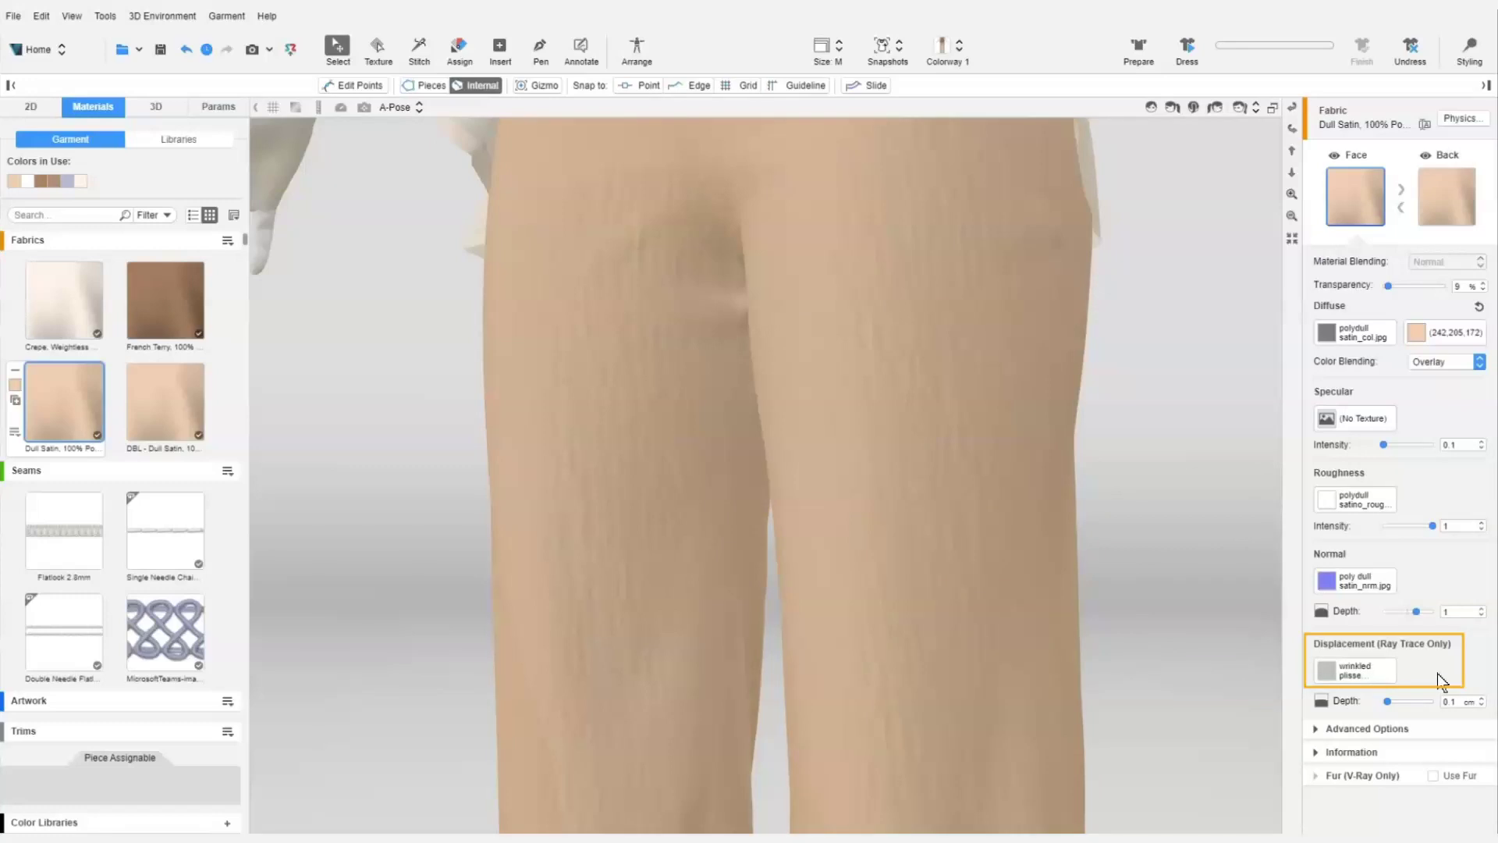
- Start a V-Ray ray trace preview and open the displacement texture's image settings
click(894, 107)
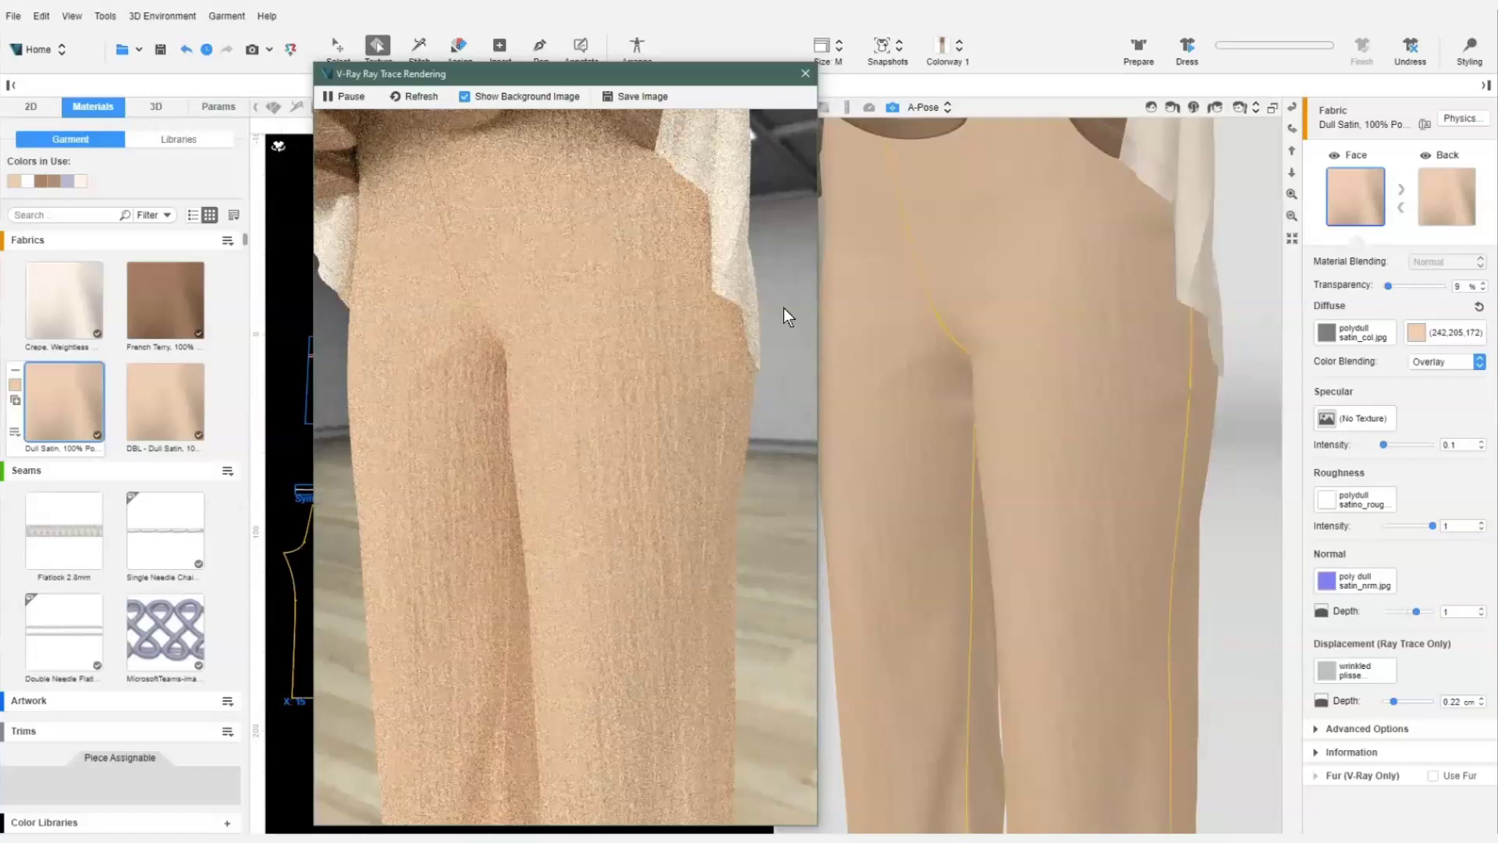
click(1379, 672)
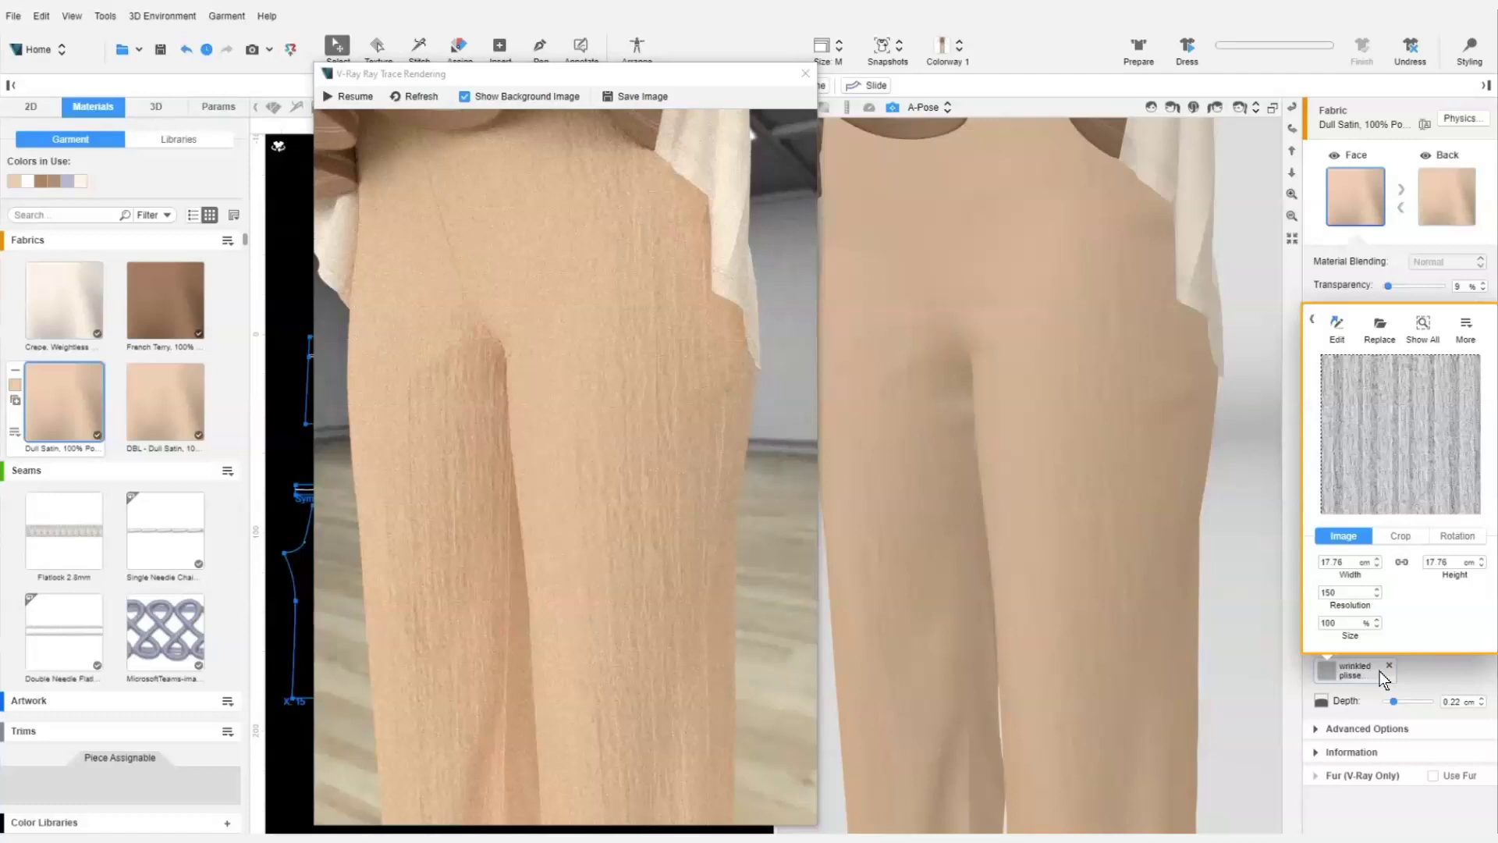
double_click(1443, 562)
text(10)
key(Escape)
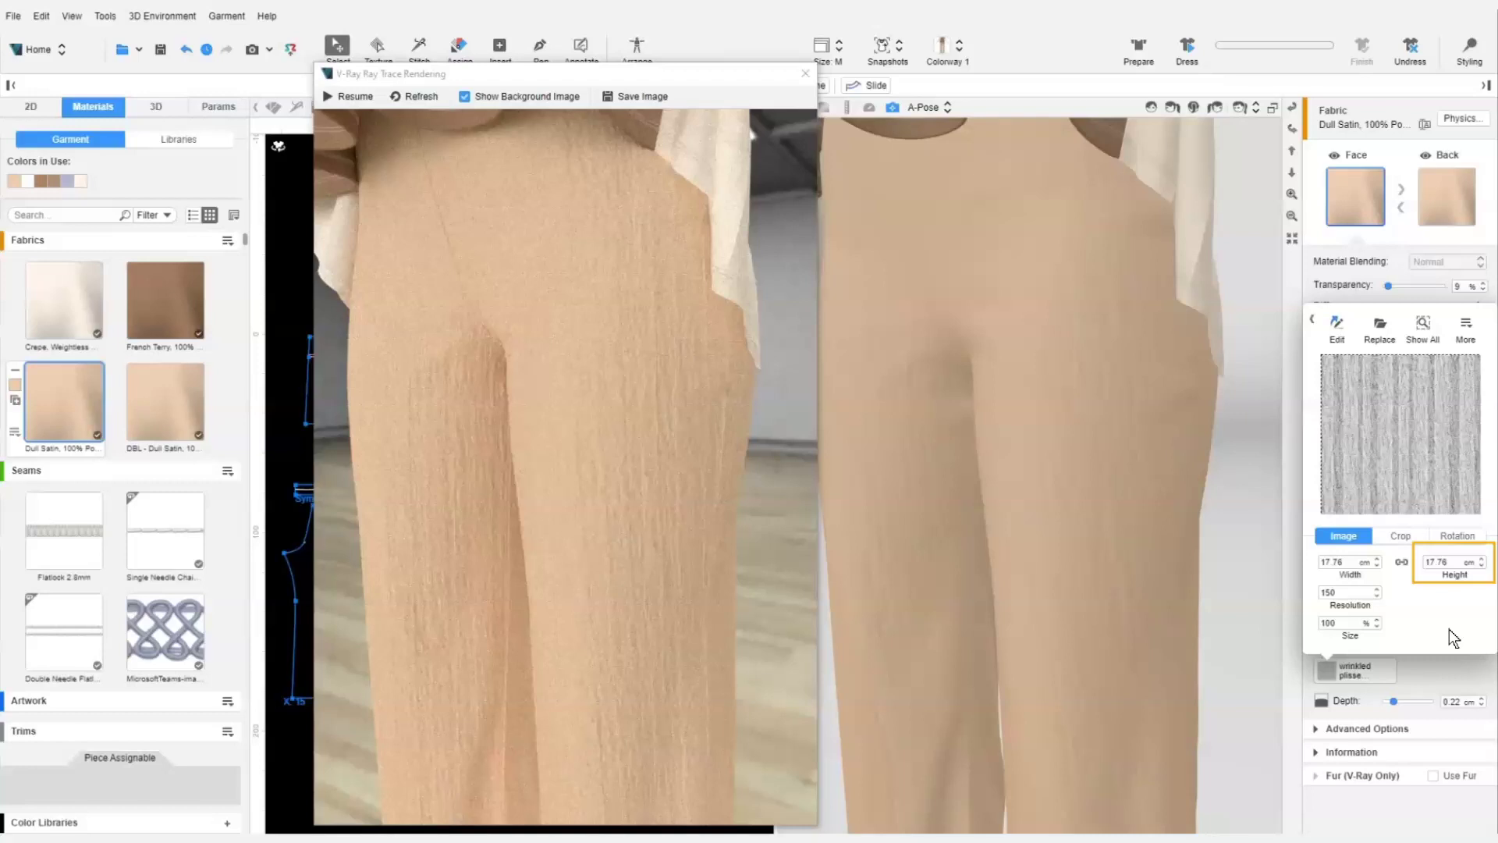
- Turn on Independent under More and edit the texture height toward 10 × 10 cm
click(1464, 326)
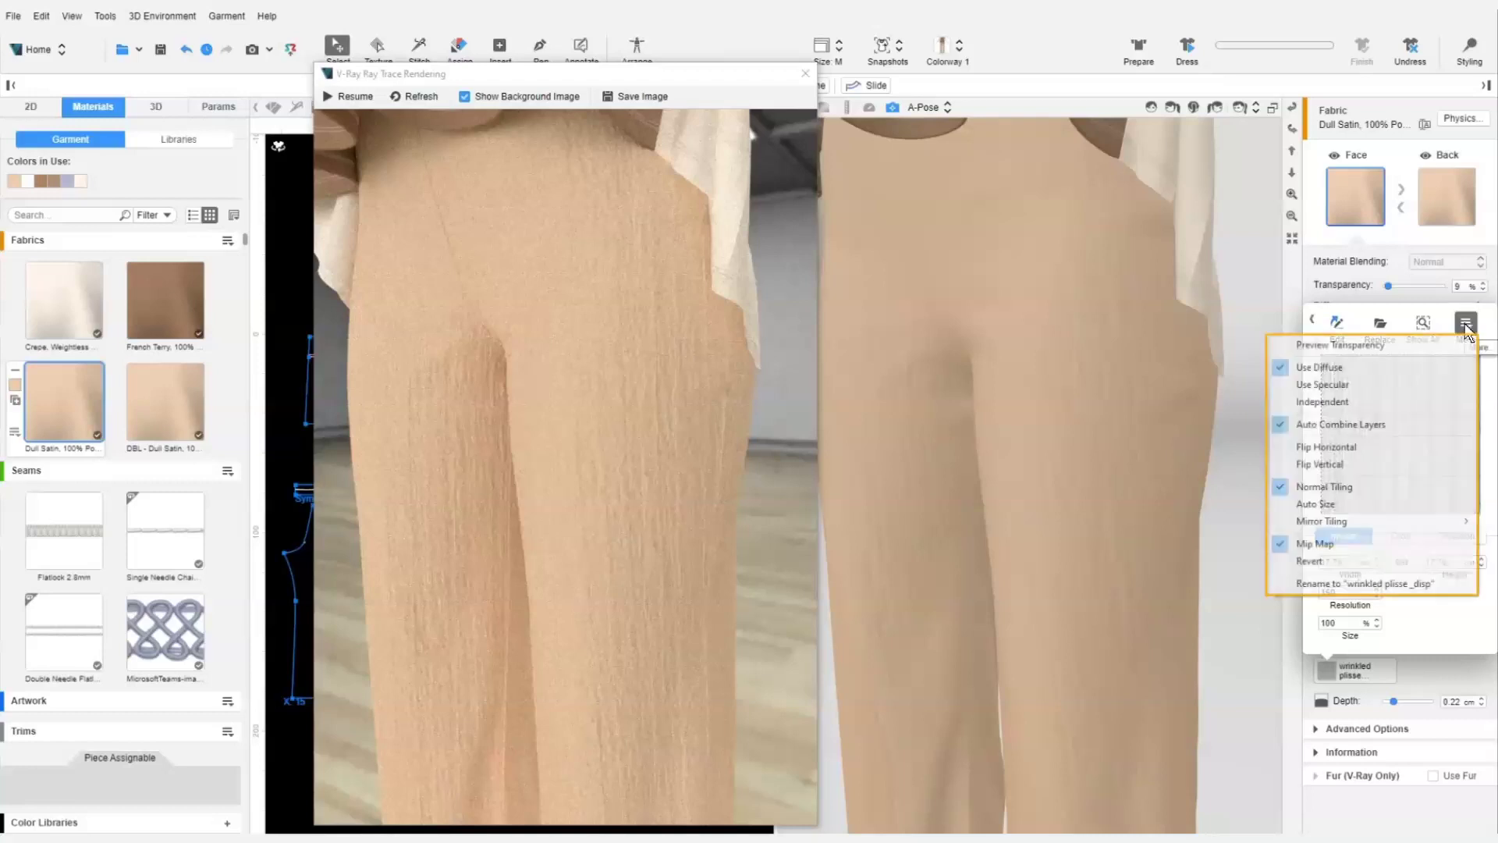
click(1466, 402)
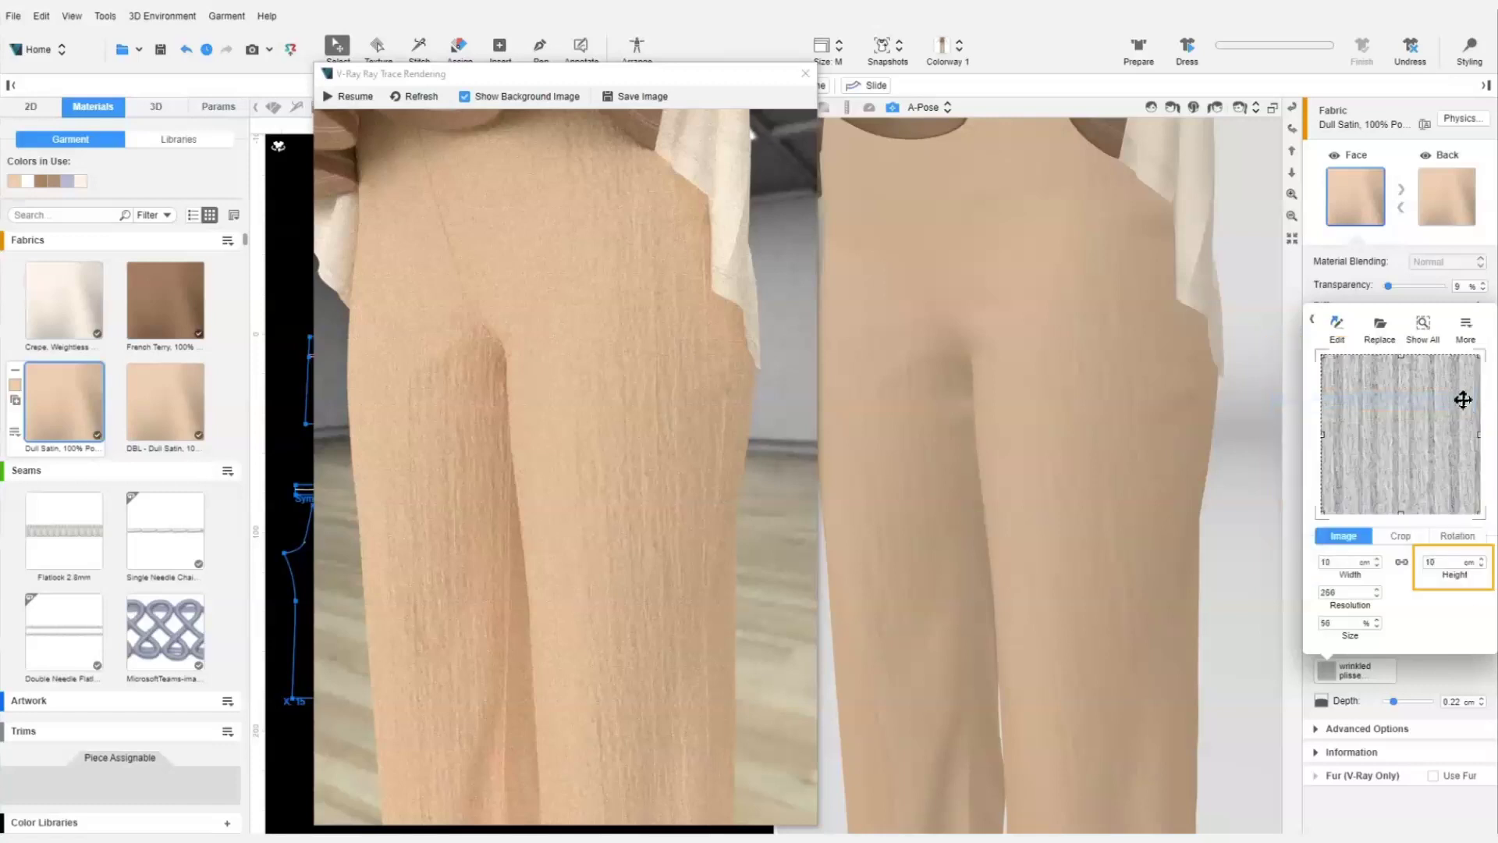
click(1443, 562)
- Close the texture settings, refresh the V-Ray render, and set displacement depth to 0.2 cm
click(1393, 700)
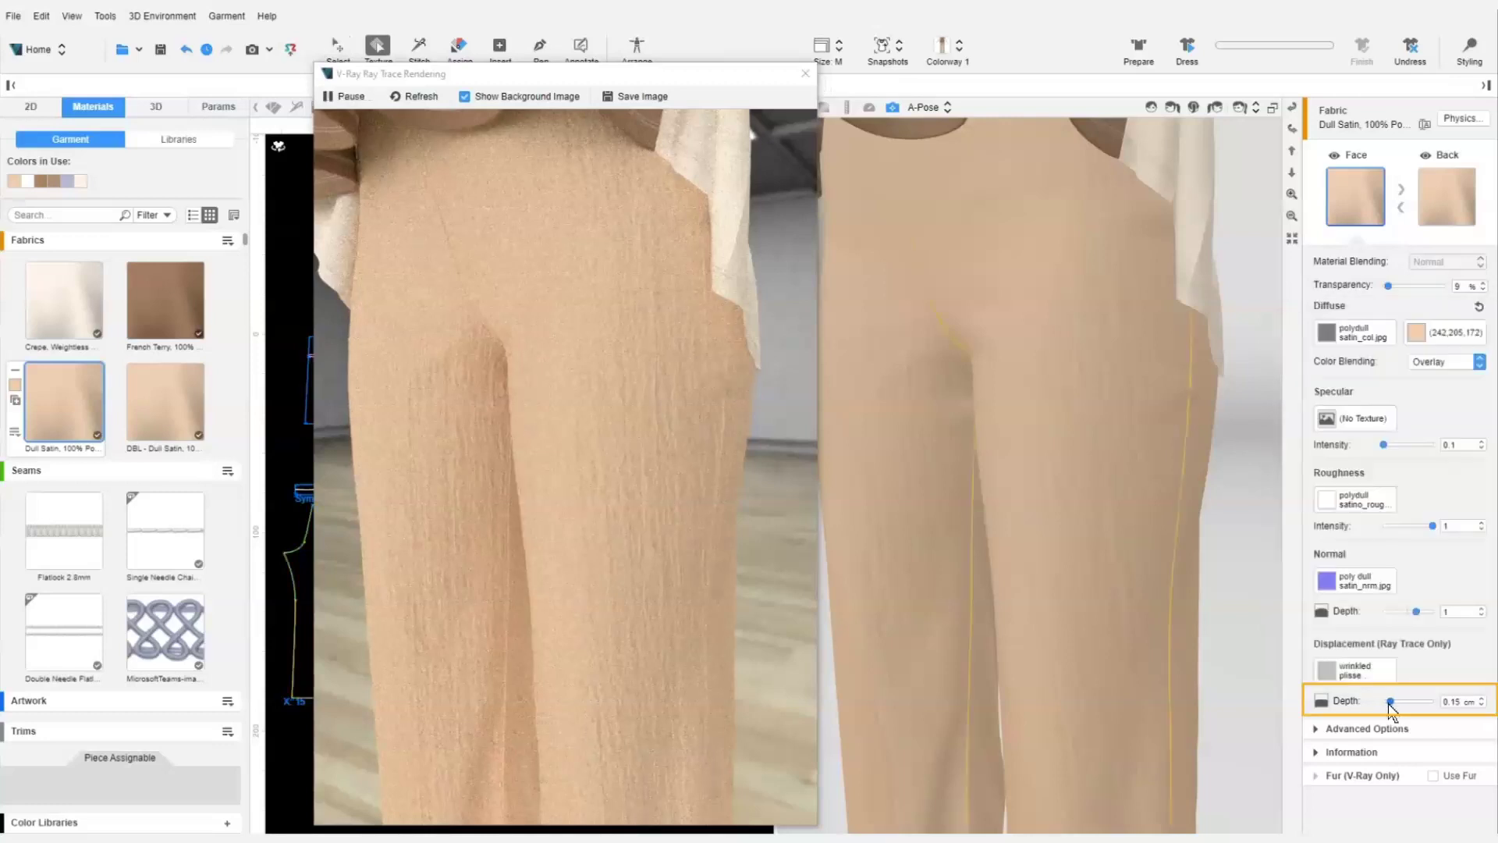
click(421, 96)
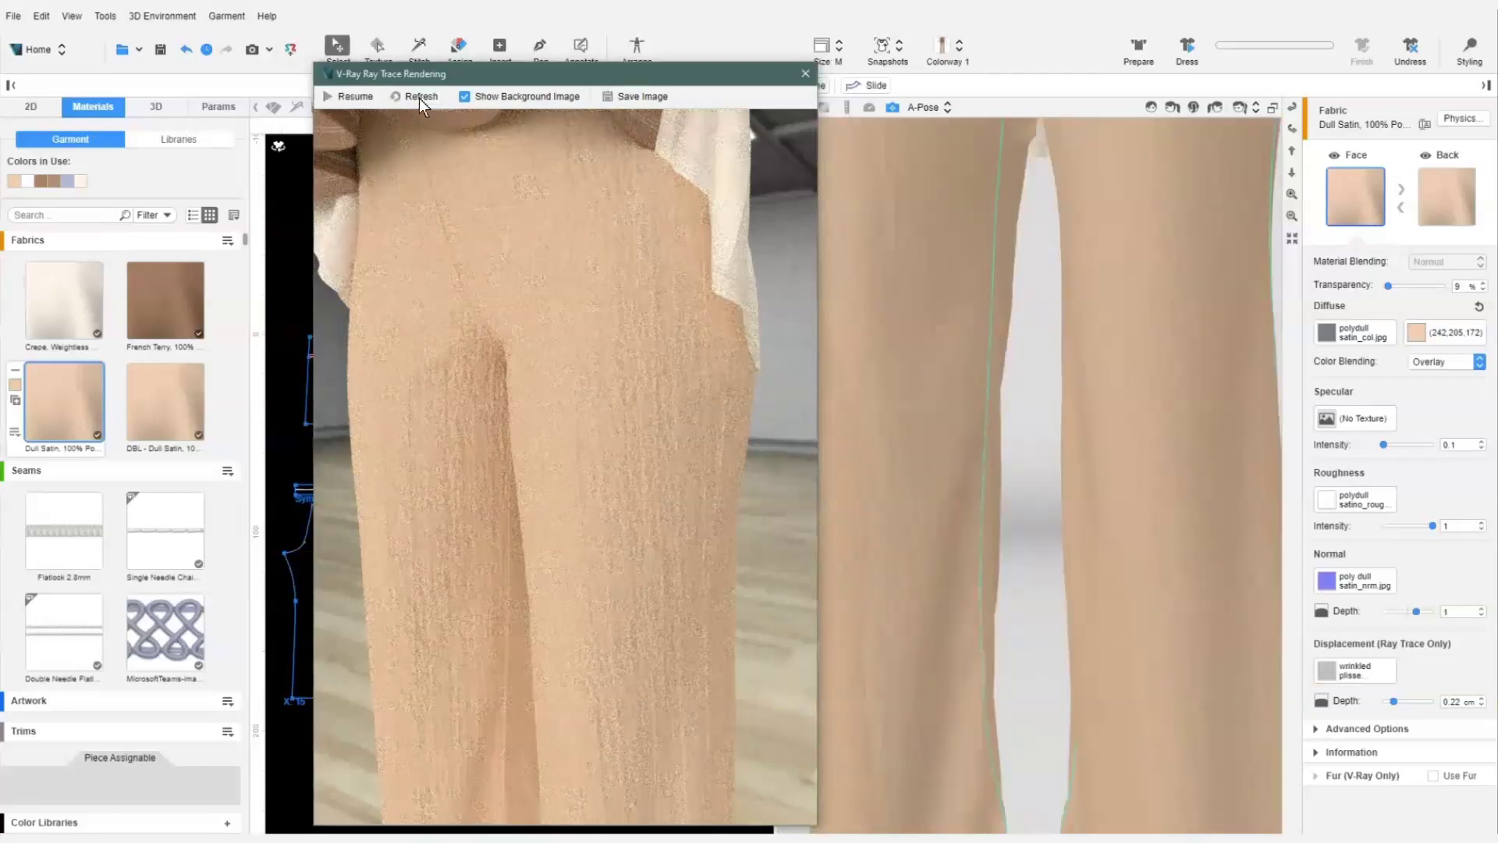
click(1434, 738)
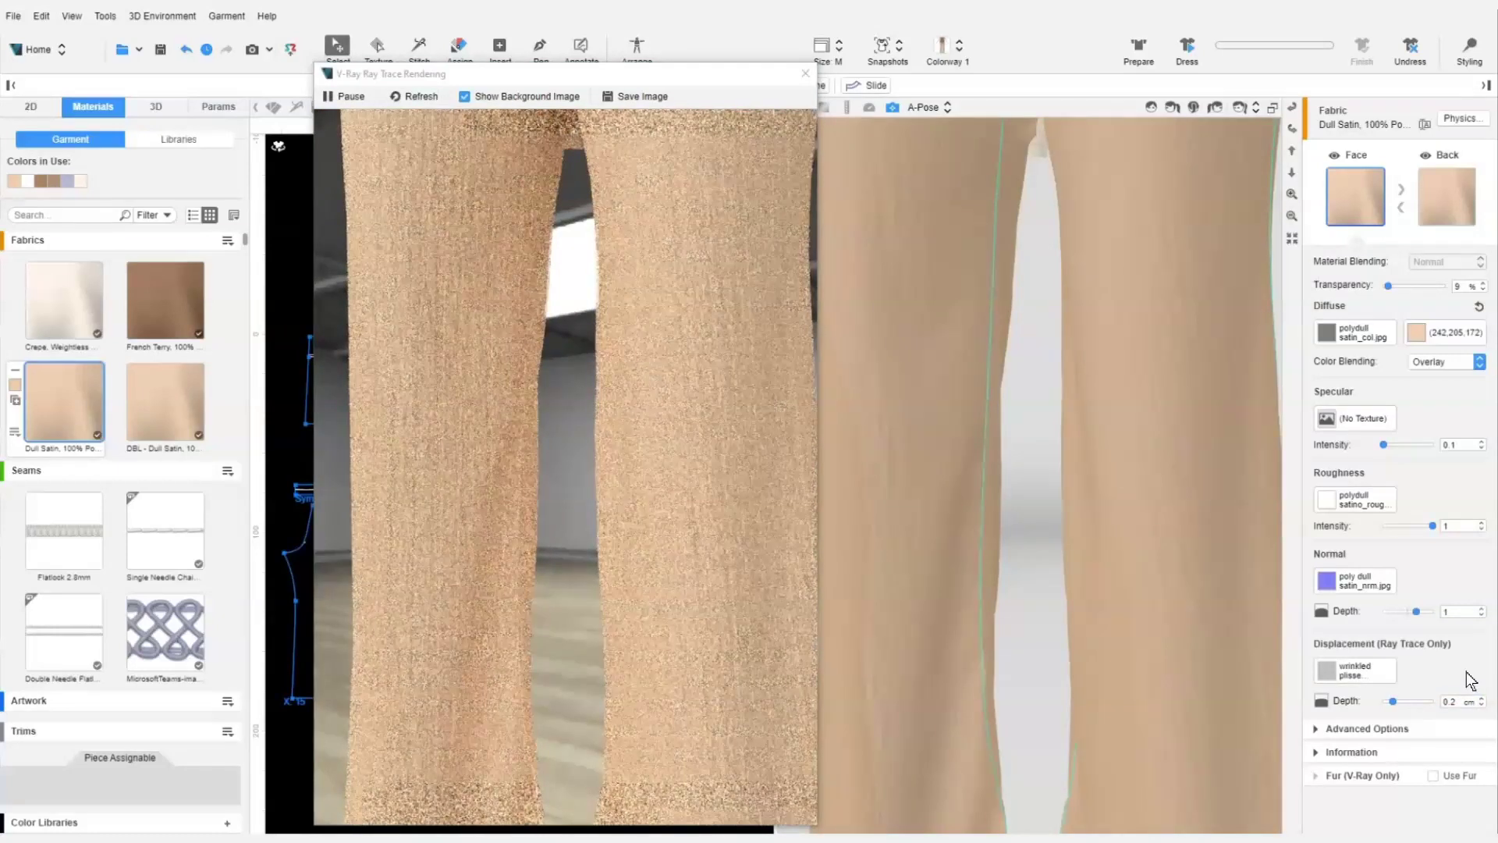